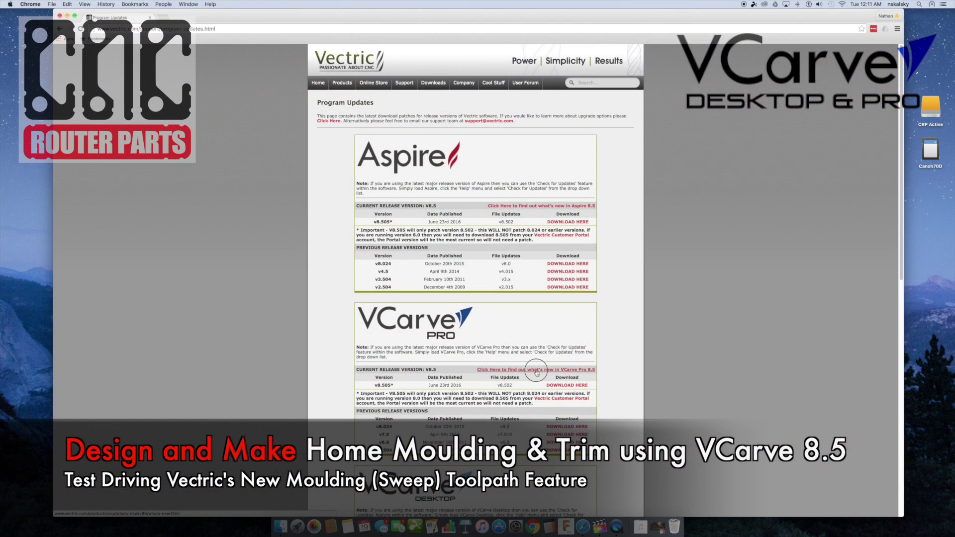
- Scroll to the Moulding Toolpath section of the VCarve 8.5 what's-new page and play its video
{"action": "scroll", "coordinate": [537, 373], "scroll_direction": "down", "scroll_amount": 3}
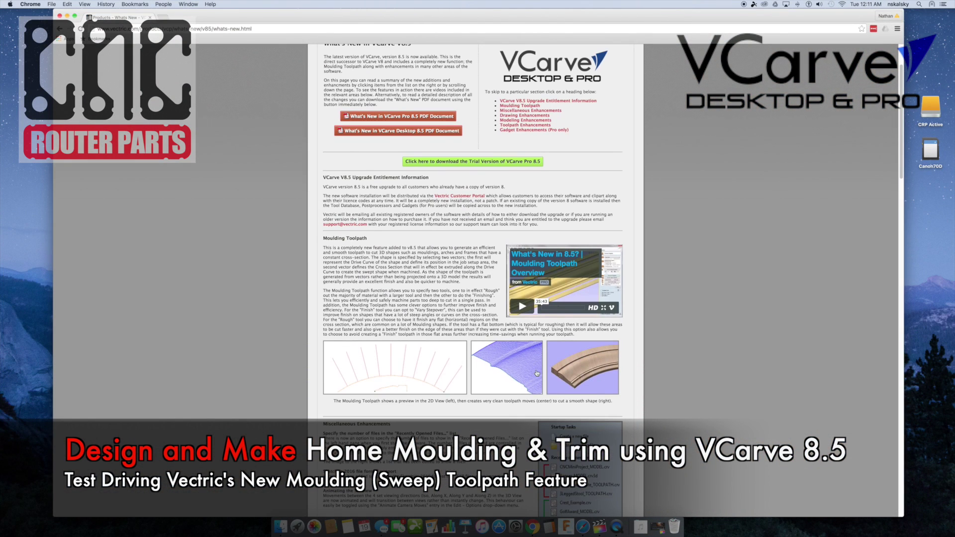
{"action": "left_click", "coordinate": [517, 308]}
{"action": "scroll", "coordinate": [617, 382], "scroll_direction": "down", "scroll_amount": 1}
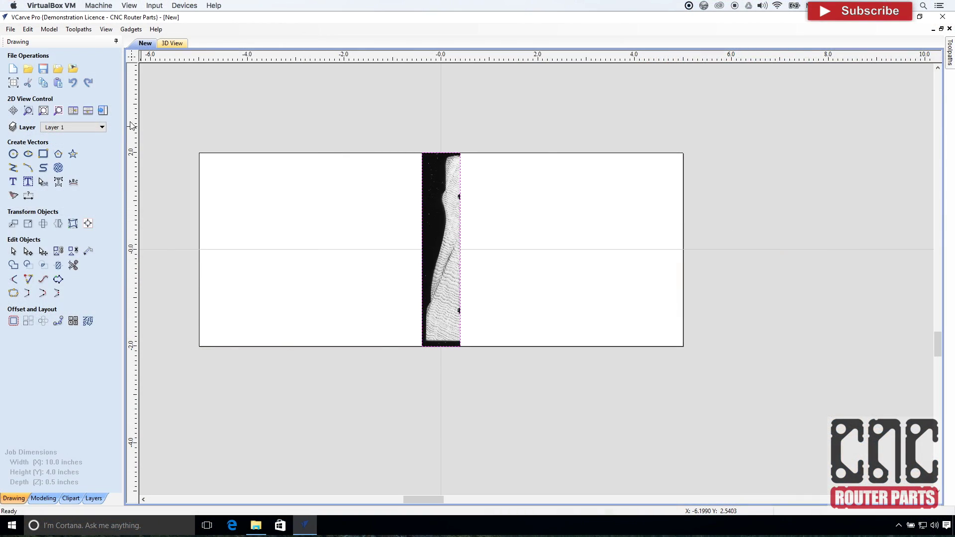
{"action": "left_click", "coordinate": [13, 196]}
{"action": "left_click_drag", "start_coordinate": [86, 291], "coordinate": [39, 291]}
{"action": "left_click_drag", "start_coordinate": [53, 372], "coordinate": [86, 372]}
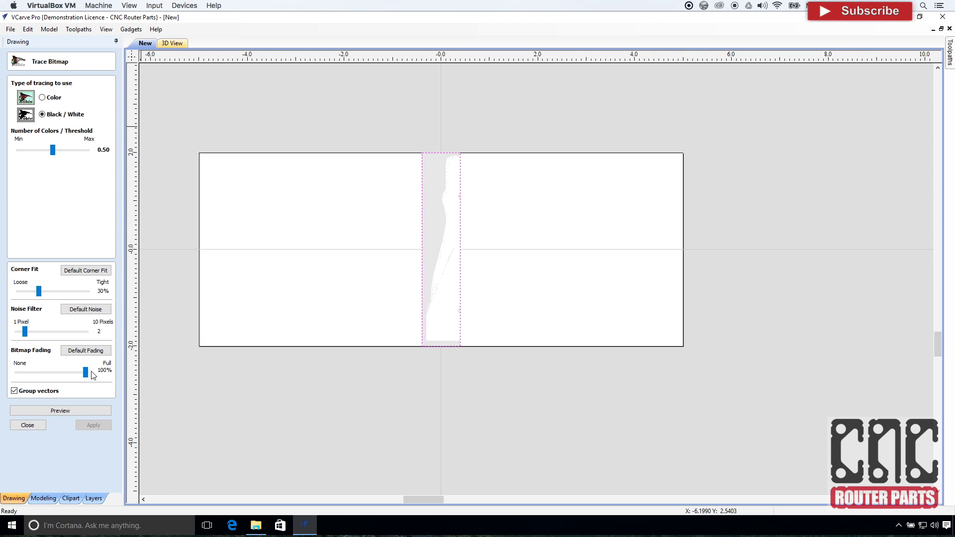
{"action": "left_click_drag", "start_coordinate": [25, 332], "coordinate": [85, 331]}
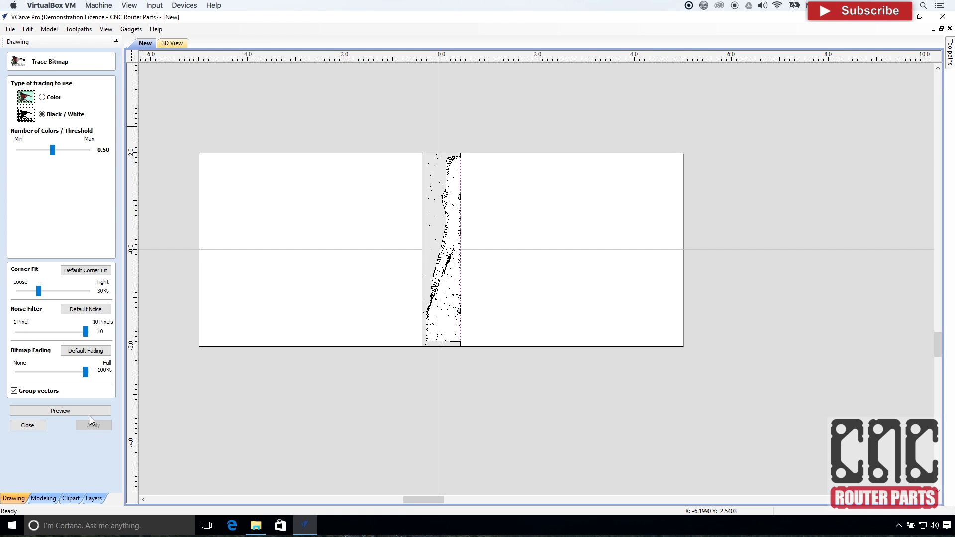
{"action": "left_click", "coordinate": [64, 411]}
{"action": "left_click_drag", "start_coordinate": [53, 149], "coordinate": [87, 149]}
{"action": "key", "text": "Escape"}
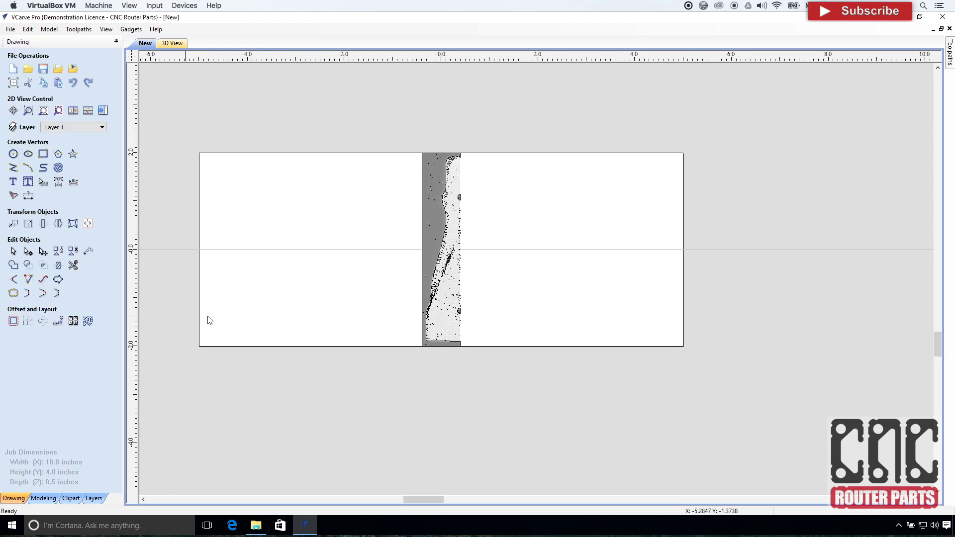
{"action": "left_click", "coordinate": [450, 194]}
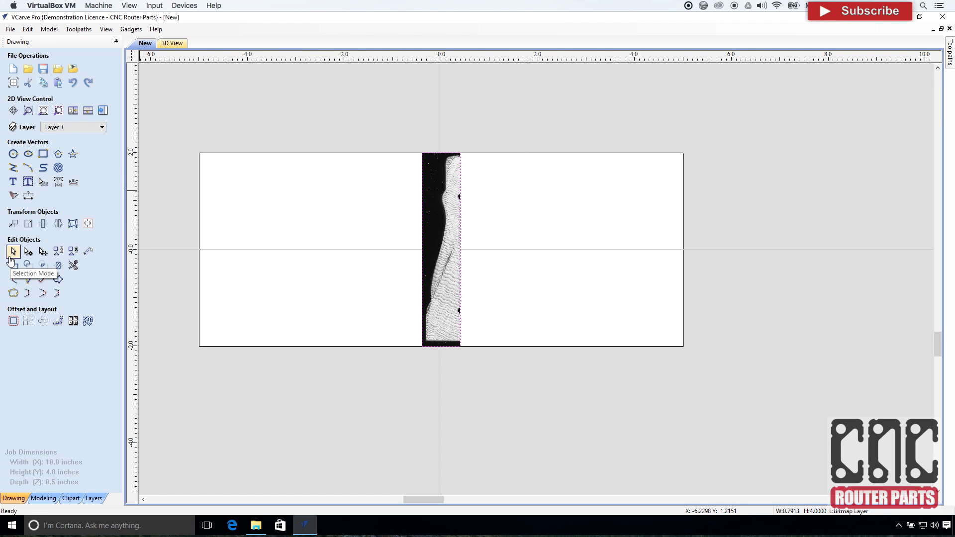
- Trace the profile's bottom horizontal edge and vertical side as a polyline over the bitmap
{"action": "left_click", "coordinate": [13, 170]}
{"action": "scroll", "coordinate": [460, 341], "scroll_direction": "up", "scroll_amount": 5}
{"action": "left_click", "coordinate": [467, 341]}
{"action": "left_click", "coordinate": [215, 342]}
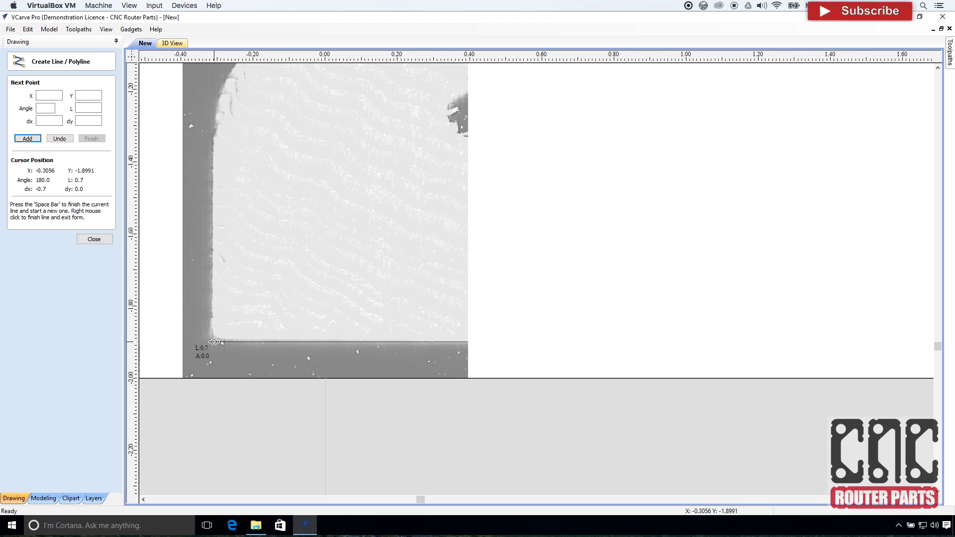
{"action": "left_click", "coordinate": [219, 106]}
{"action": "right_click", "coordinate": [239, 267]}
{"action": "scroll", "coordinate": [239, 267], "scroll_direction": "down", "scroll_amount": 3}
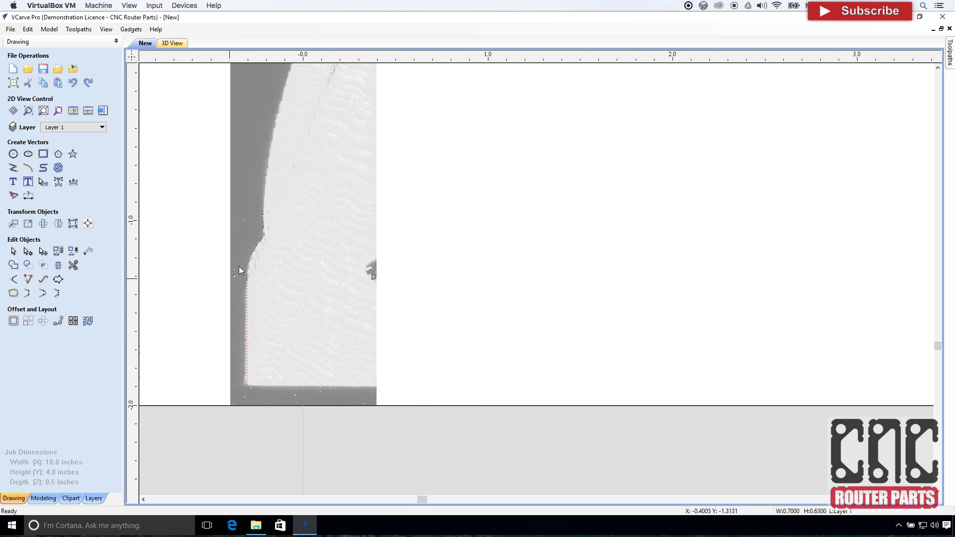
- Trace the curved part of the profile edge with a chain of three-point arcs
{"action": "left_click", "coordinate": [28, 168]}
{"action": "left_click", "coordinate": [262, 315]}
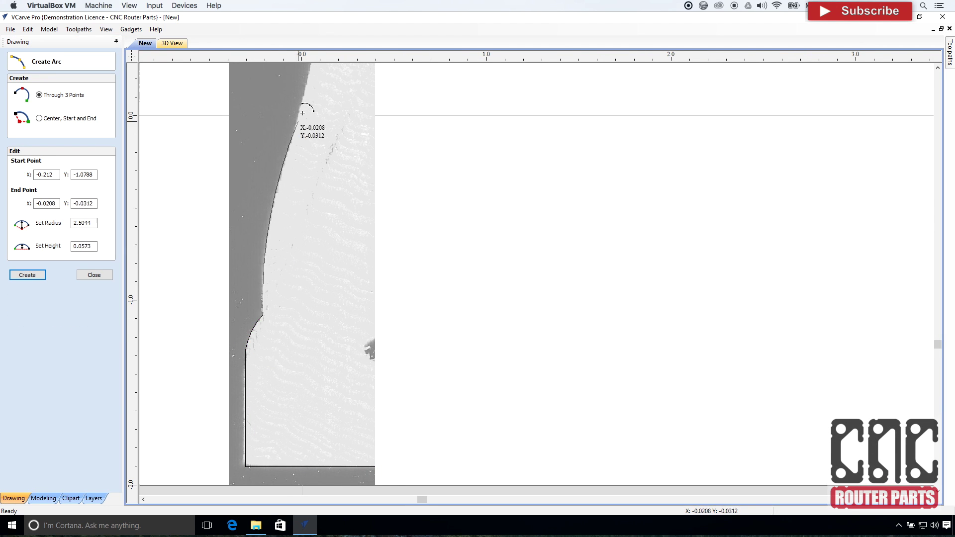
{"action": "scroll", "coordinate": [310, 67], "scroll_direction": "down", "scroll_amount": 2}
{"action": "left_click", "coordinate": [322, 191]}
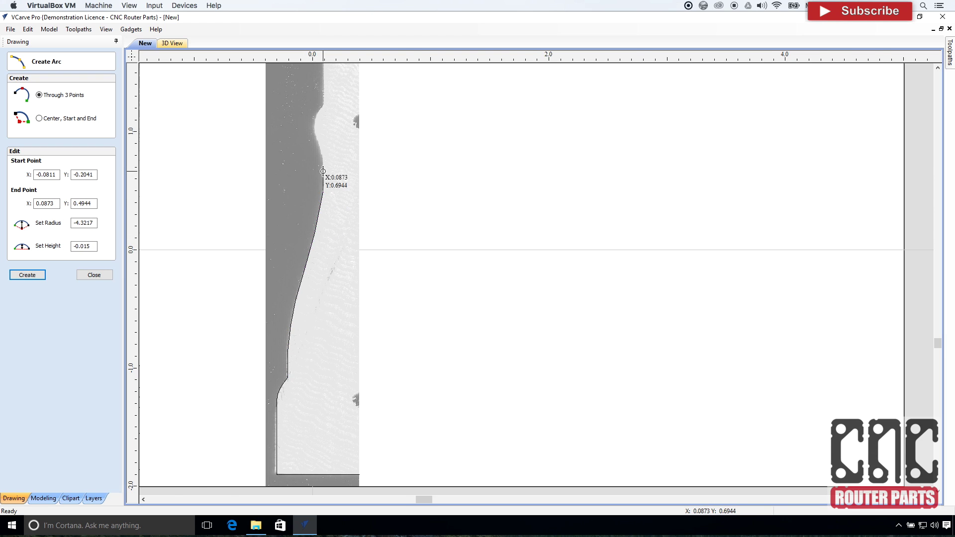
{"action": "scroll", "coordinate": [321, 179], "scroll_direction": "up", "scroll_amount": 3}
{"action": "left_click", "coordinate": [308, 113]}
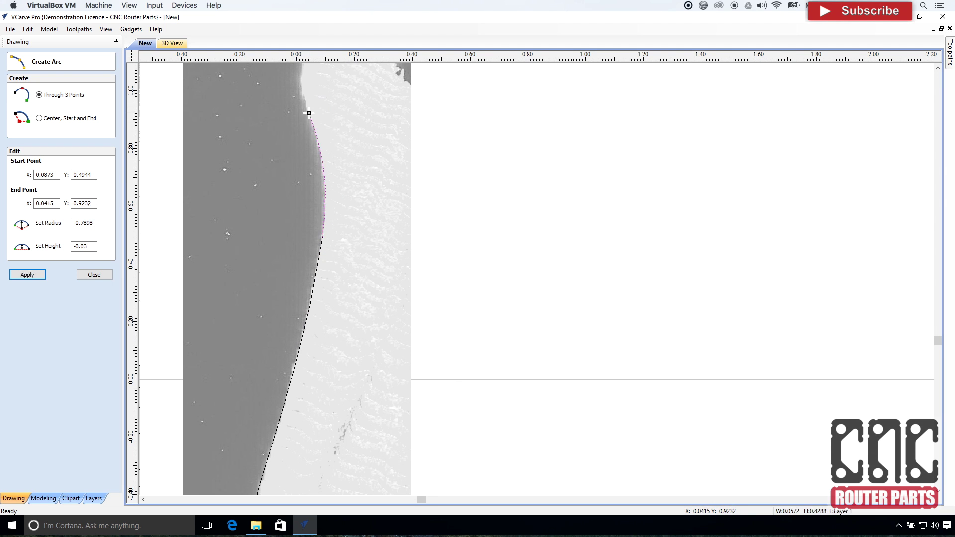
{"action": "scroll", "coordinate": [309, 113], "scroll_direction": "down", "scroll_amount": 1}
{"action": "left_click", "coordinate": [326, 180]}
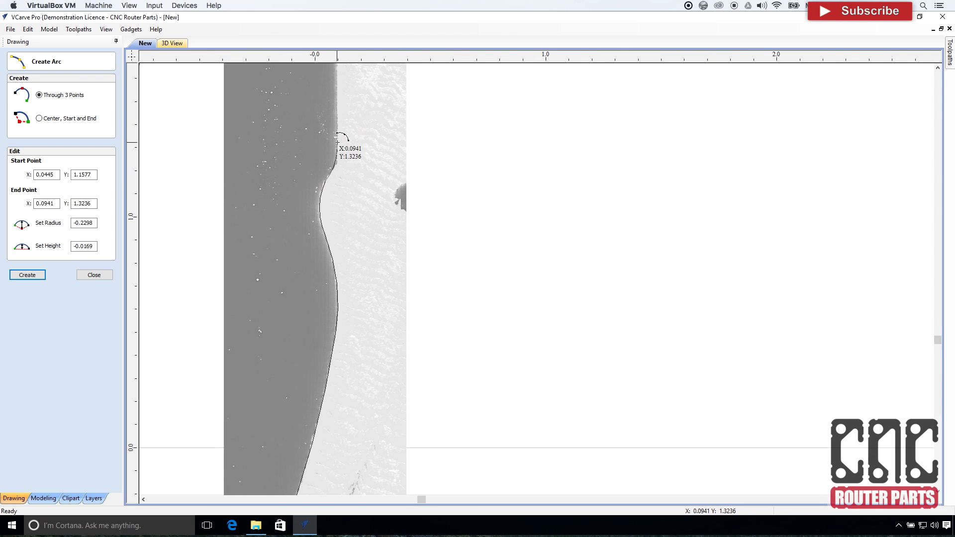
{"action": "scroll", "coordinate": [336, 156], "scroll_direction": "down", "scroll_amount": 2}
{"action": "scroll", "coordinate": [336, 155], "scroll_direction": "up", "scroll_amount": 3}
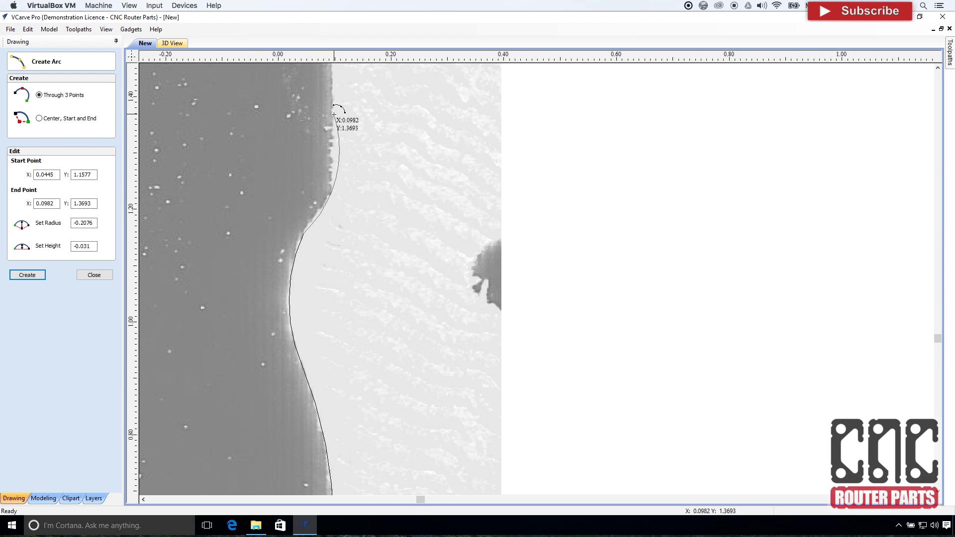
{"action": "left_click", "coordinate": [330, 197]}
{"action": "key", "text": "Escape"}
{"action": "scroll", "coordinate": [348, 332], "scroll_direction": "down", "scroll_amount": 1}
{"action": "scroll", "coordinate": [349, 332], "scroll_direction": "down", "scroll_amount": 1}
- Add the vertical line from the arc's end, the short top segment and the top edge line
{"action": "left_click", "coordinate": [13, 167]}
{"action": "left_click", "coordinate": [349, 317]}
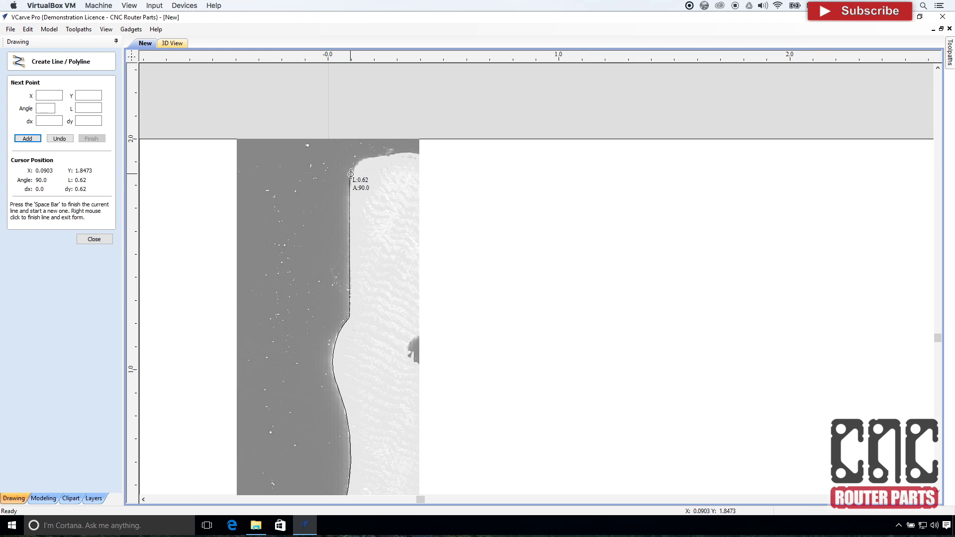
{"action": "left_click", "coordinate": [351, 179]}
{"action": "right_click", "coordinate": [351, 179]}
{"action": "left_click", "coordinate": [13, 167]}
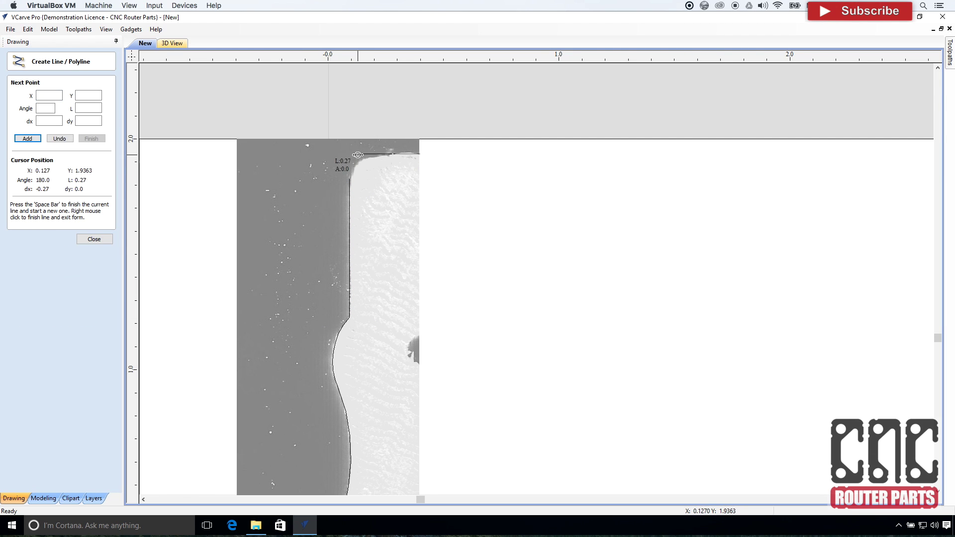
{"action": "key", "text": "Escape"}
{"action": "left_click", "coordinate": [13, 168]}
{"action": "left_click", "coordinate": [368, 157]}
{"action": "left_click", "coordinate": [420, 157]}
{"action": "right_click", "coordinate": [421, 157]}
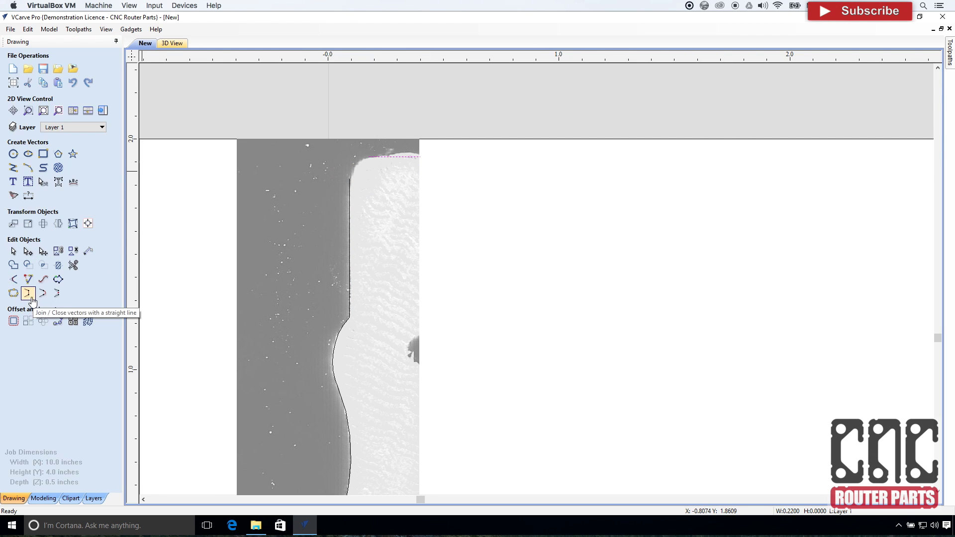
- Draw the rounded corner arc that completes the moulding profile
{"action": "left_click", "coordinate": [29, 168]}
{"action": "left_click", "coordinate": [350, 180]}
{"action": "scroll", "coordinate": [359, 171], "scroll_direction": "up", "scroll_amount": 3}
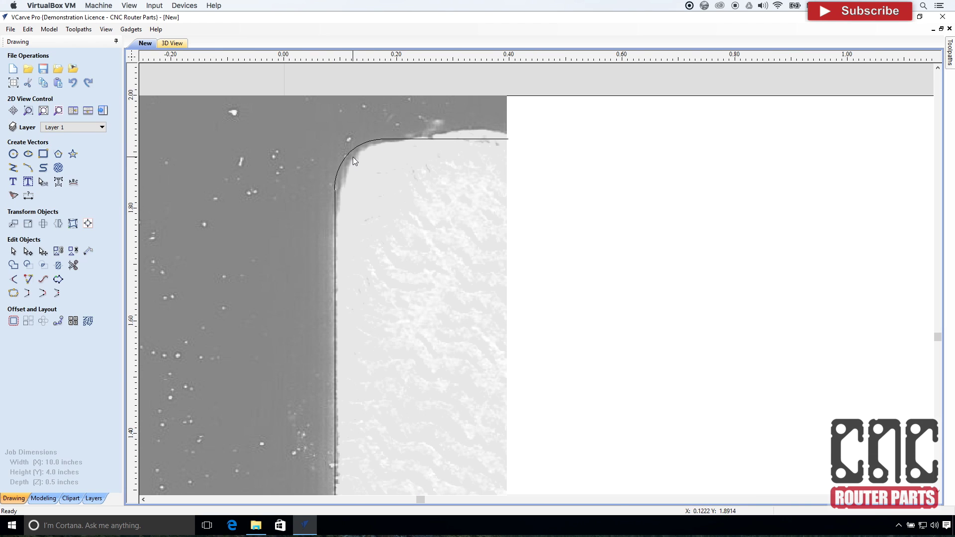
{"action": "scroll", "coordinate": [354, 157], "scroll_direction": "down", "scroll_amount": 1}
{"action": "left_click", "coordinate": [402, 177]}
{"action": "key", "text": "Escape"}
- Measure the profile's height as 3.2066 inches, then remove the dimension
{"action": "scroll", "coordinate": [376, 205], "scroll_direction": "down", "scroll_amount": 10}
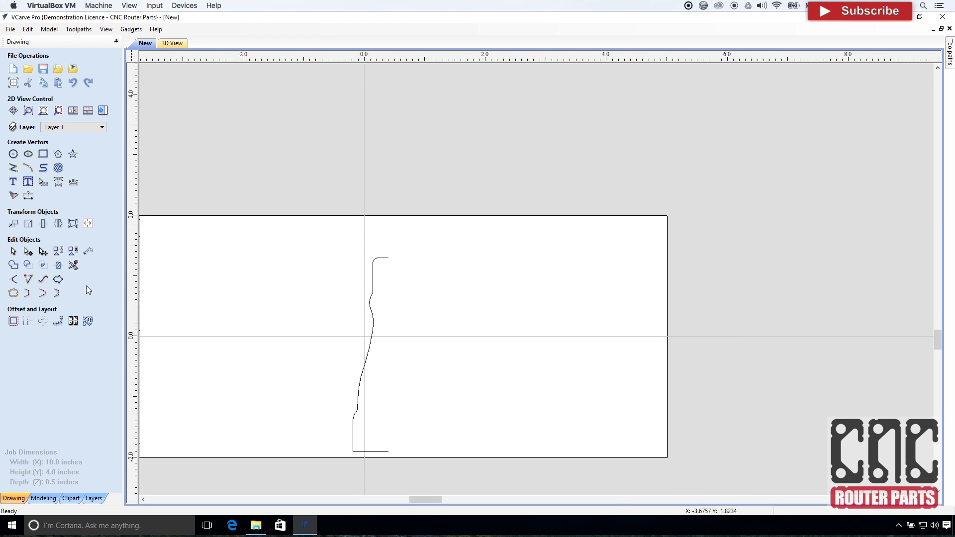
{"action": "left_click", "coordinate": [28, 196]}
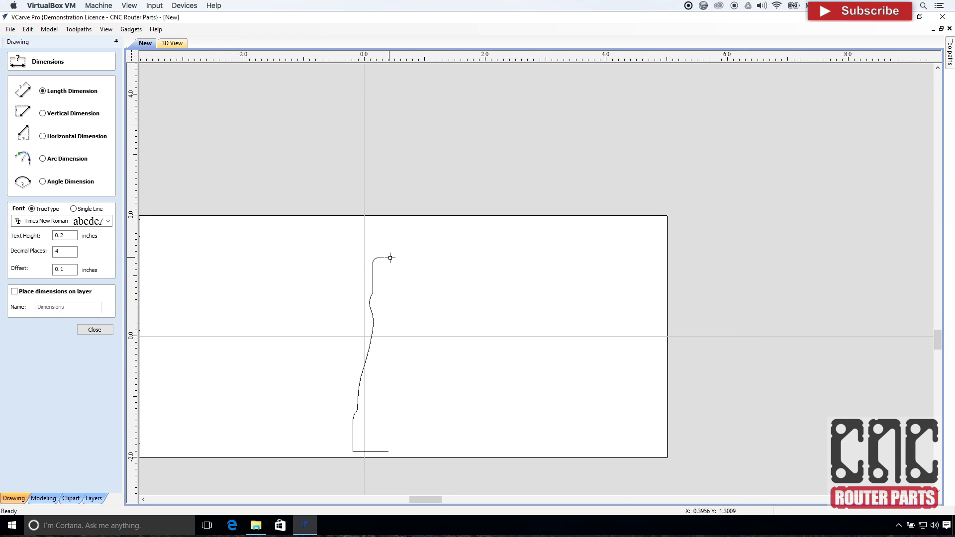
{"action": "left_click", "coordinate": [388, 258]}
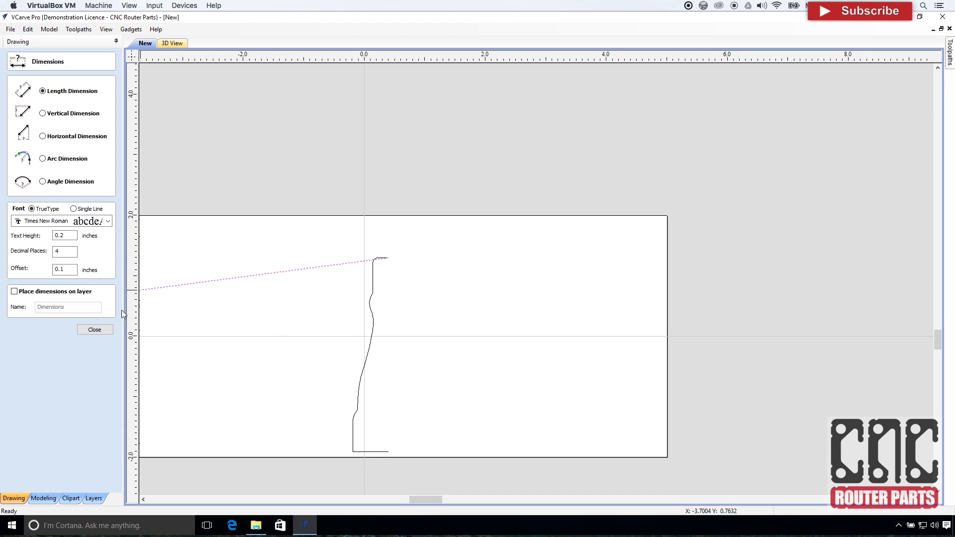
{"action": "left_click", "coordinate": [389, 452]}
{"action": "left_click", "coordinate": [443, 452]}
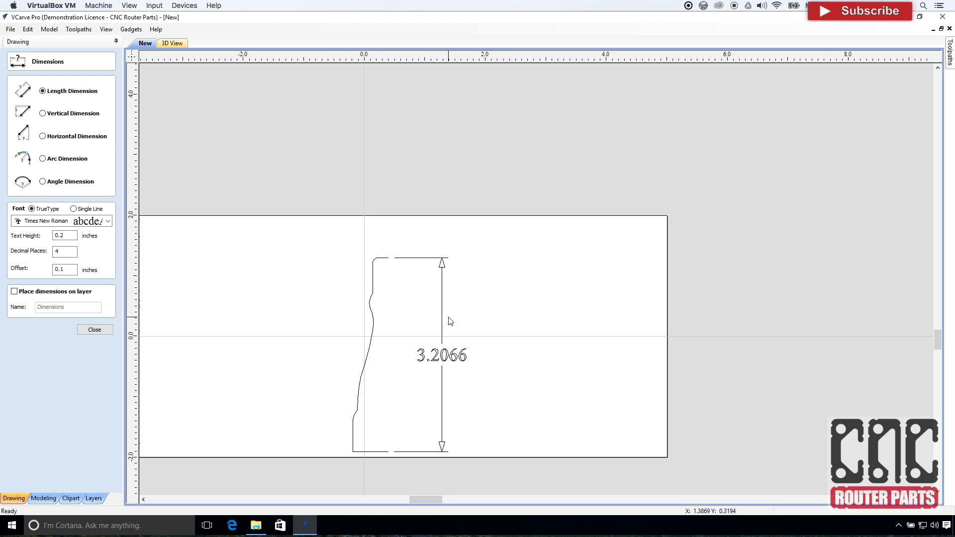
{"action": "scroll", "coordinate": [408, 366], "scroll_direction": "up", "scroll_amount": 2}
{"action": "scroll", "coordinate": [395, 356], "scroll_direction": "down", "scroll_amount": 2}
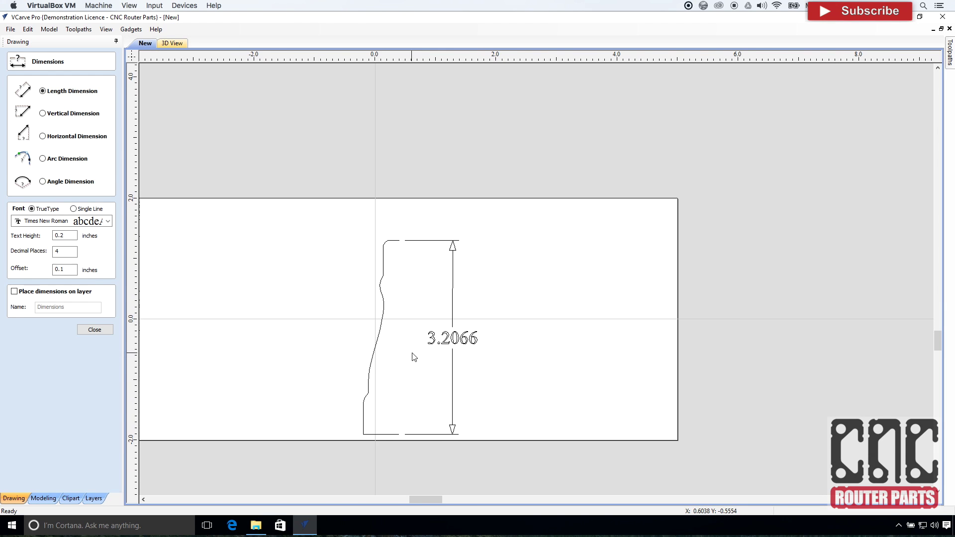
{"action": "key", "text": "ctrl+z"}
- Rotate the profile 90° to lie horizontal and drag it into the job's lower half
{"action": "left_click", "coordinate": [381, 329]}
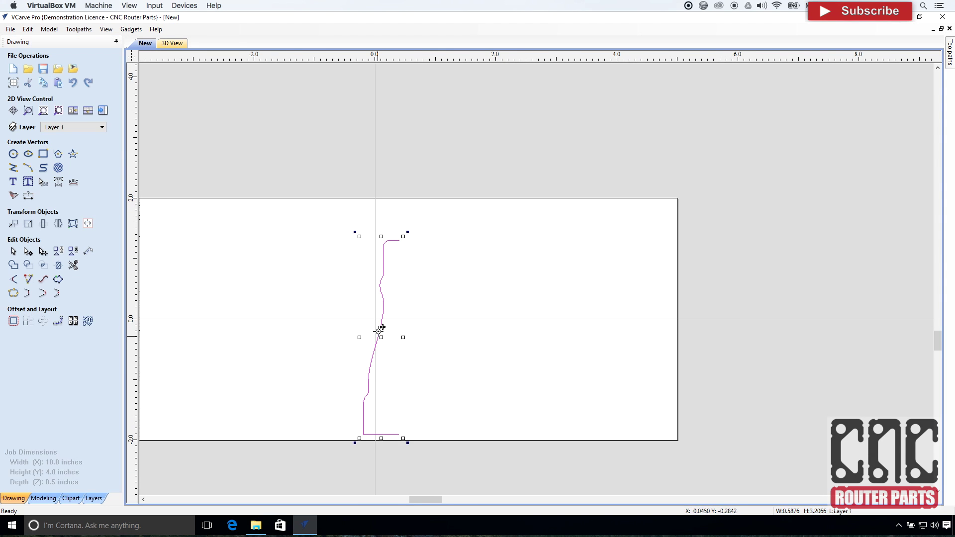
{"action": "left_click_drag", "start_coordinate": [355, 232], "coordinate": [456, 325]}
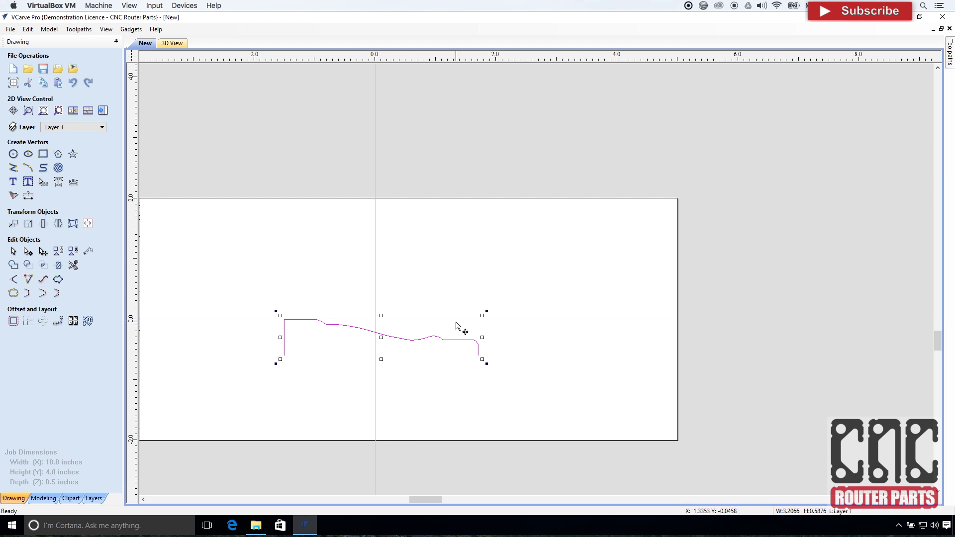
{"action": "left_click_drag", "start_coordinate": [385, 334], "coordinate": [366, 367]}
{"action": "middle_click_drag", "start_coordinate": [188, 256], "coordinate": [284, 260]}
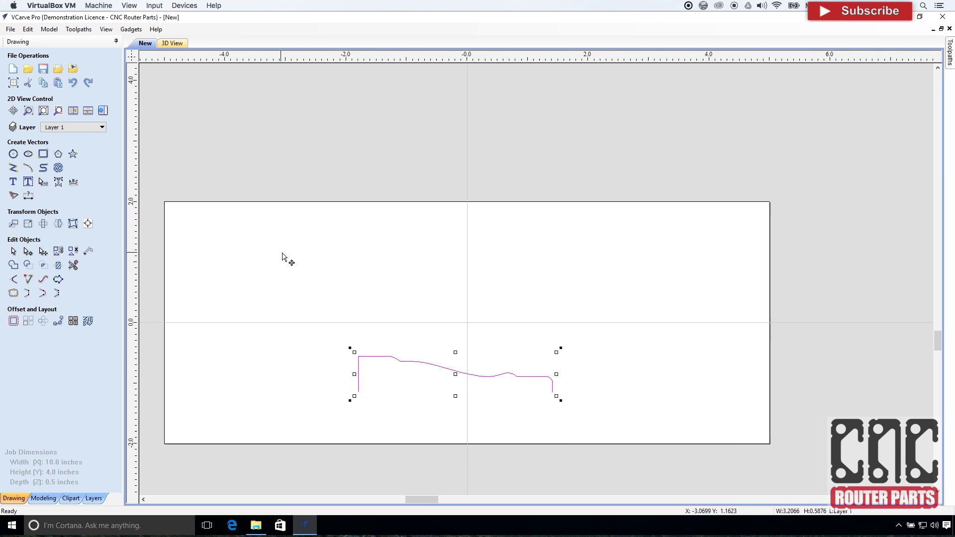
{"action": "left_click", "coordinate": [259, 173]}
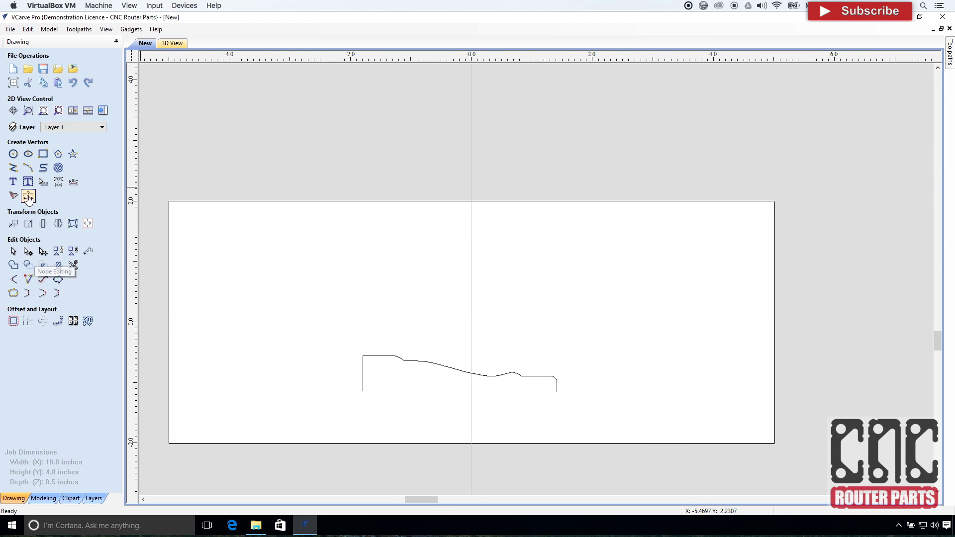
- Draw a 6-inch horizontal line above the baseboard profile
{"action": "left_click", "coordinate": [13, 167]}
{"action": "left_click", "coordinate": [178, 321]}
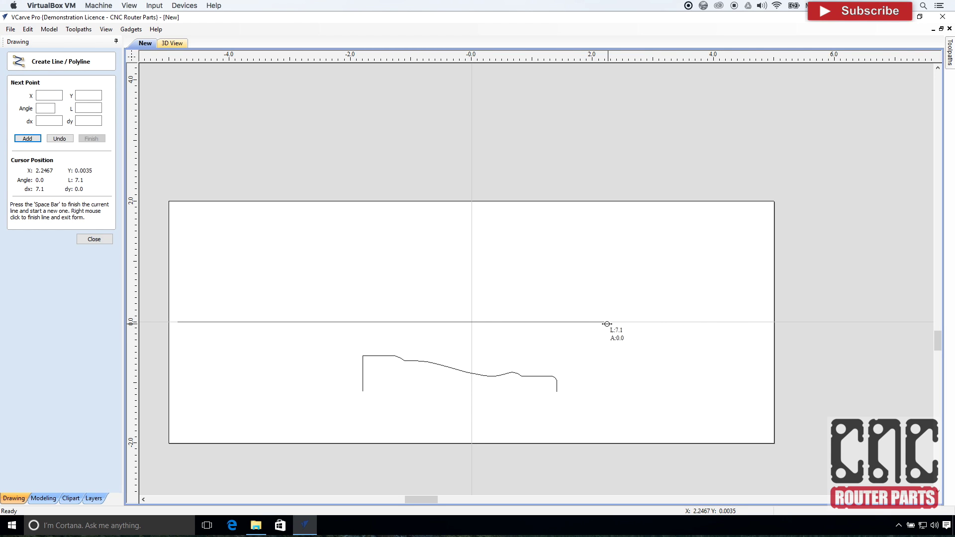
{"action": "left_click", "coordinate": [542, 323]}
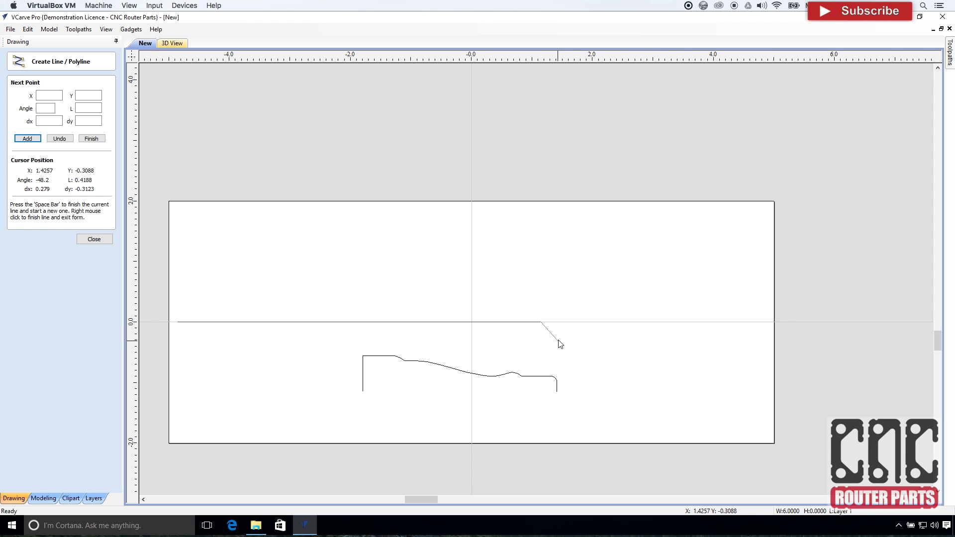
{"action": "right_click", "coordinate": [493, 324]}
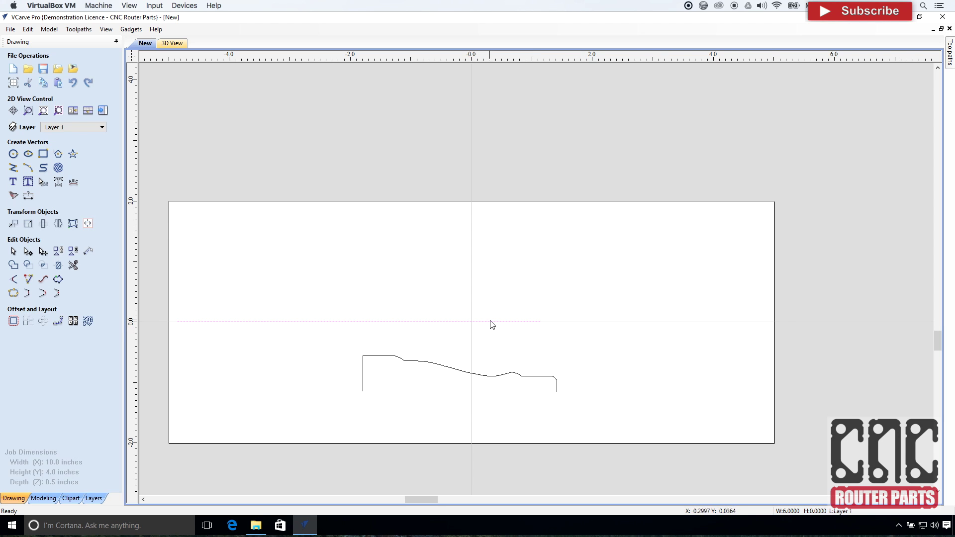
- Centre the line on the material with Align to Material Center
{"action": "left_click", "coordinate": [88, 224]}
{"action": "left_click", "coordinate": [61, 96]}
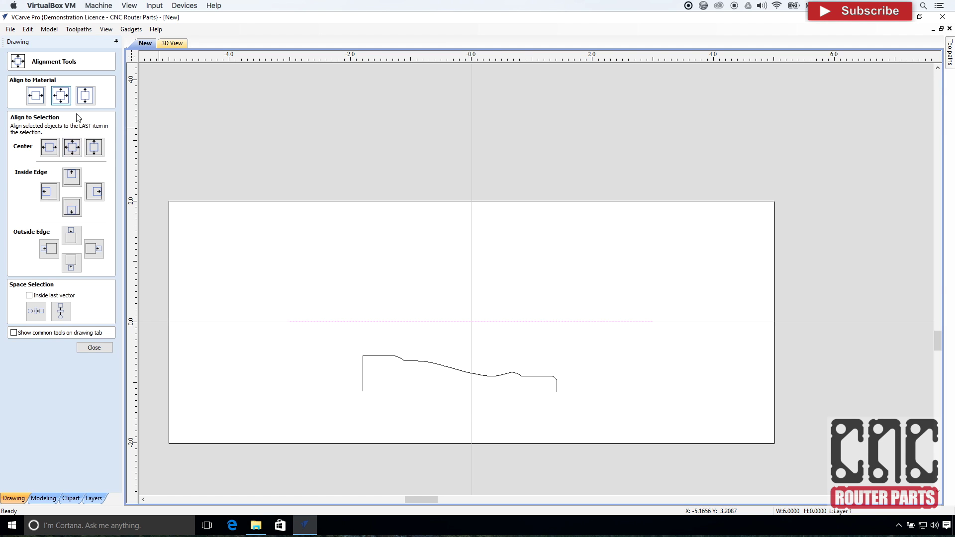
{"action": "left_click", "coordinate": [360, 186]}
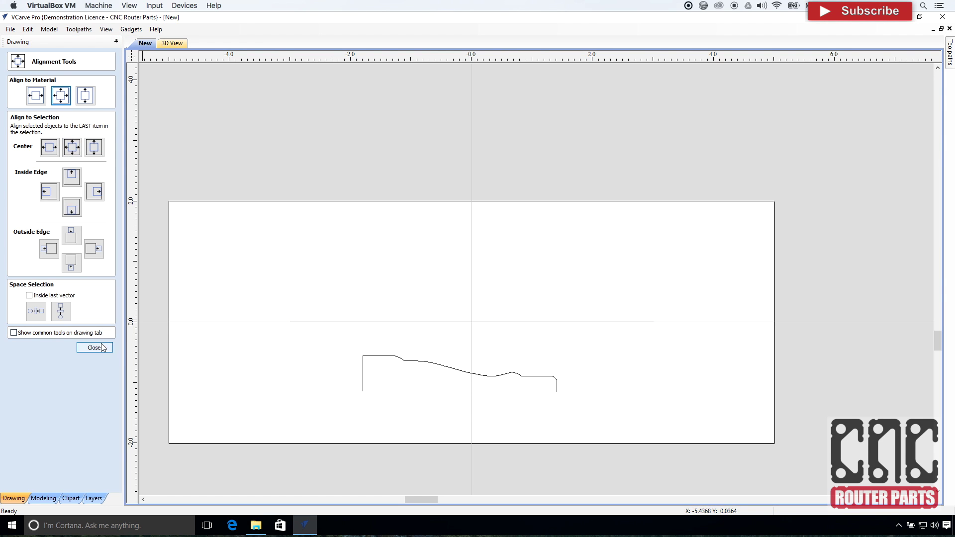
{"action": "left_click", "coordinate": [95, 348]}
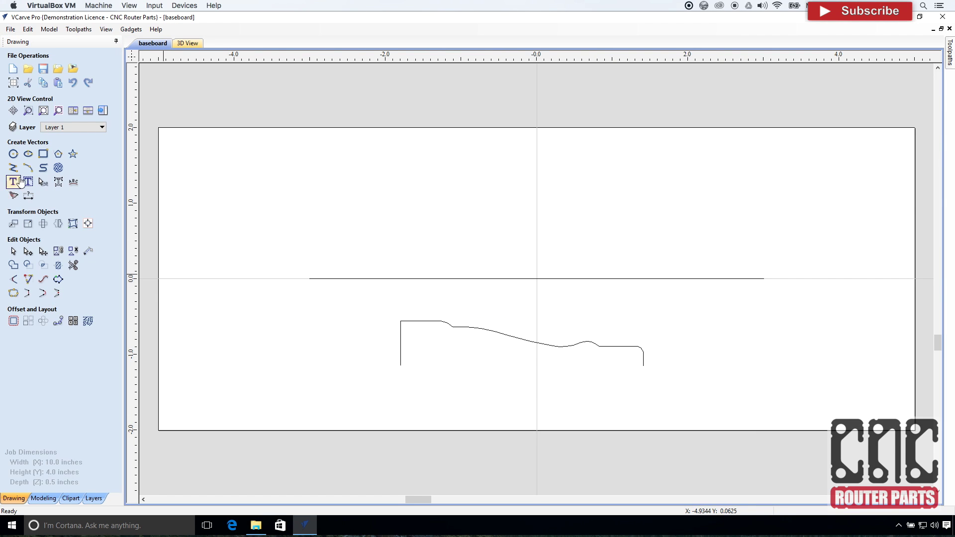
- Close the profile bottom with a line and join all its pieces into one closed shape
{"action": "left_click", "coordinate": [14, 167]}
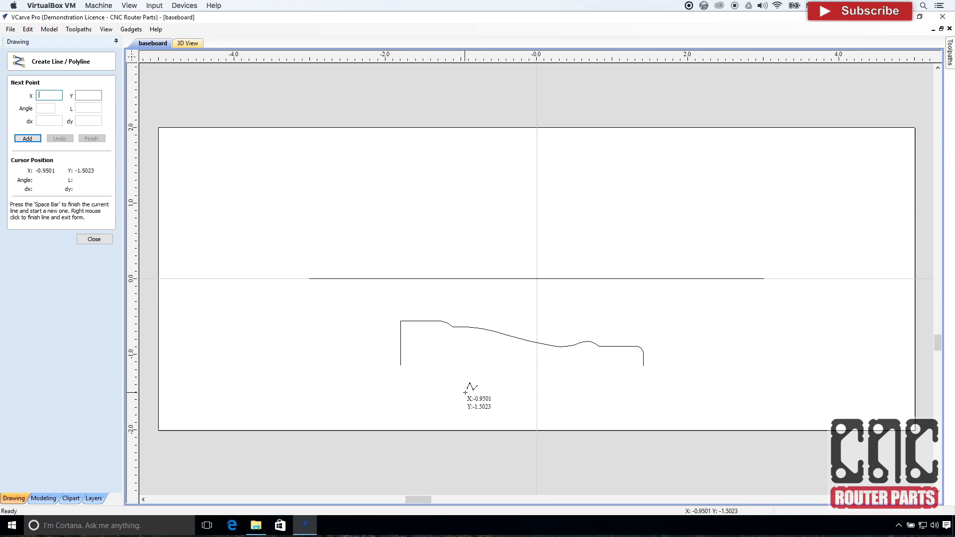
{"action": "left_click", "coordinate": [401, 365]}
{"action": "left_click", "coordinate": [644, 365]}
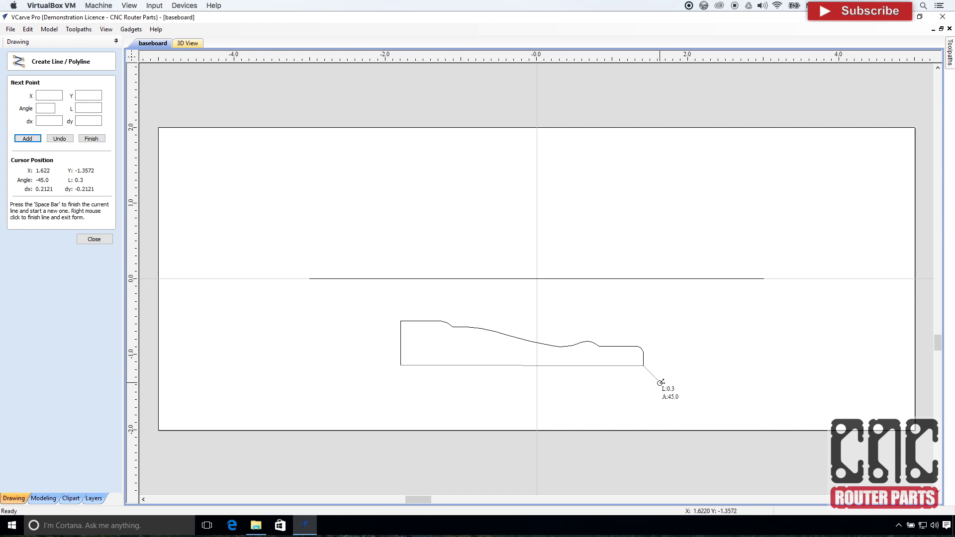
{"action": "right_click", "coordinate": [660, 384]}
{"action": "left_click", "coordinate": [18, 294]}
{"action": "left_click_drag", "start_coordinate": [610, 390], "coordinate": [393, 313]}
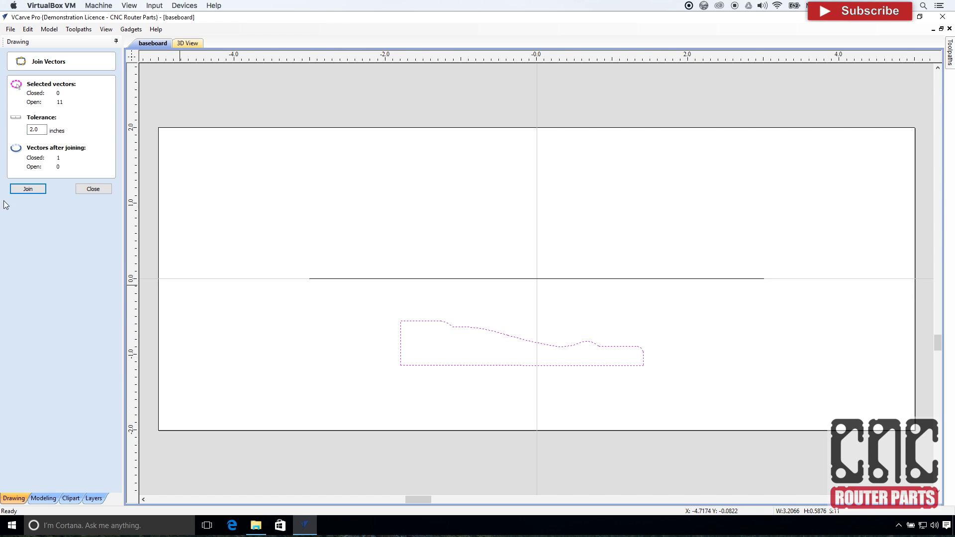
{"action": "left_click", "coordinate": [28, 188]}
{"action": "left_click", "coordinate": [93, 188]}
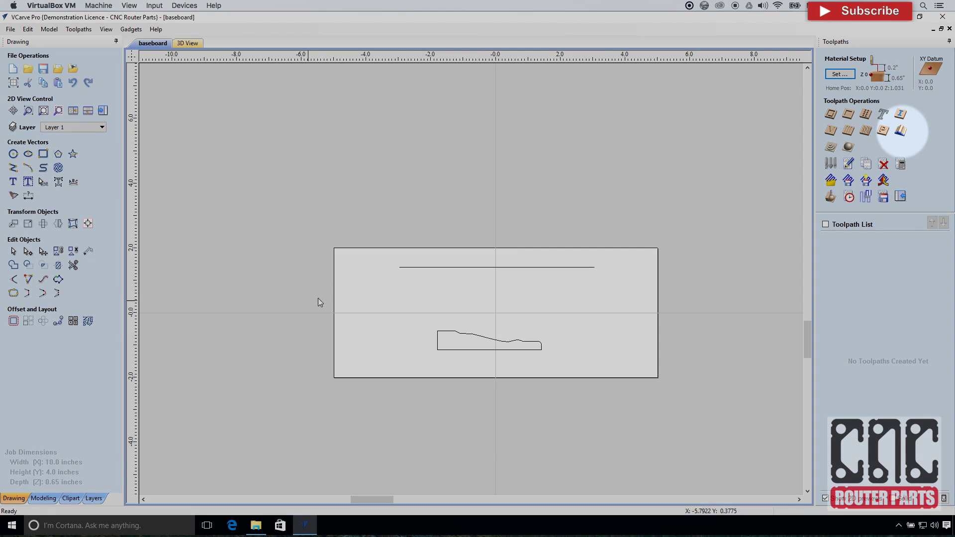
- Set up a Moulding Toolpath with the horizontal line as rail and the baseboard profile as cross-section
{"action": "left_click", "coordinate": [579, 267]}
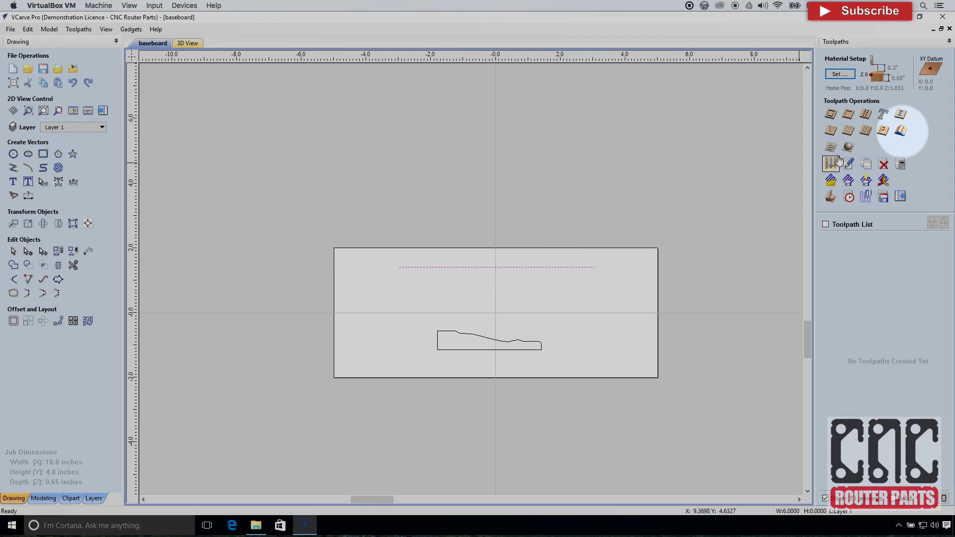
{"action": "left_click", "coordinate": [901, 131]}
{"action": "left_click", "coordinate": [920, 92]}
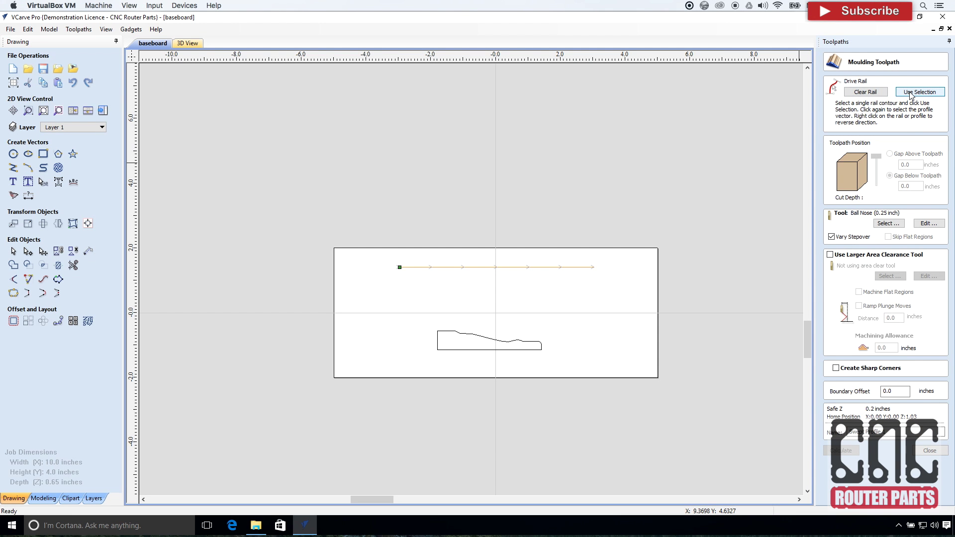
{"action": "left_click", "coordinate": [469, 334]}
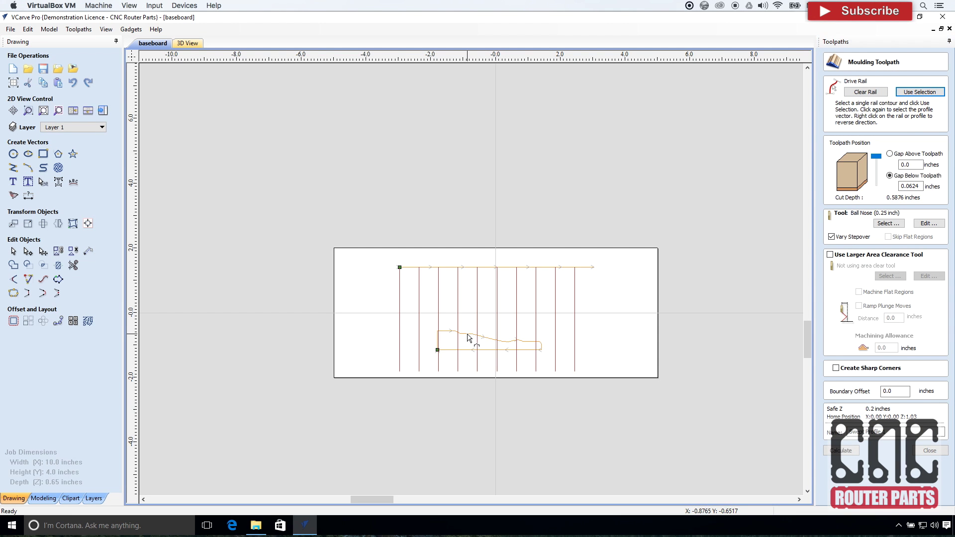
{"action": "left_click", "coordinate": [889, 223]}
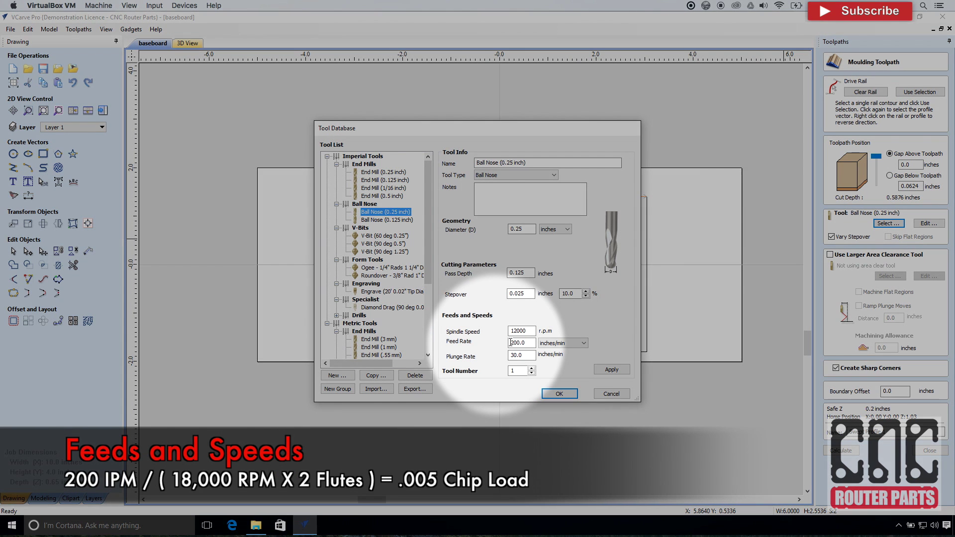
- Give the 0.25-inch ball nose tool 18000 rpm spindle speed and 200 inches/min feed rate
{"action": "left_click_drag", "start_coordinate": [529, 332], "coordinate": [484, 332]}
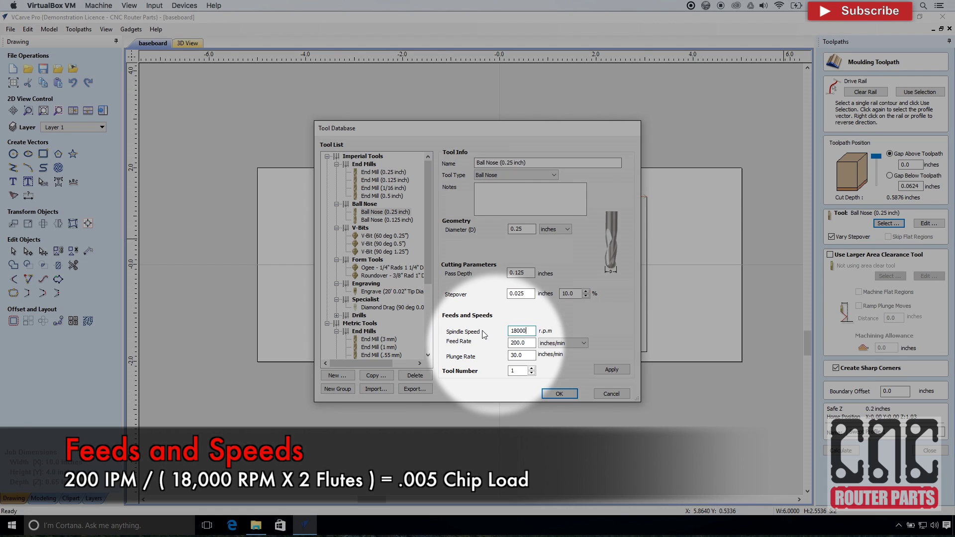
{"action": "double_click", "coordinate": [526, 342]}
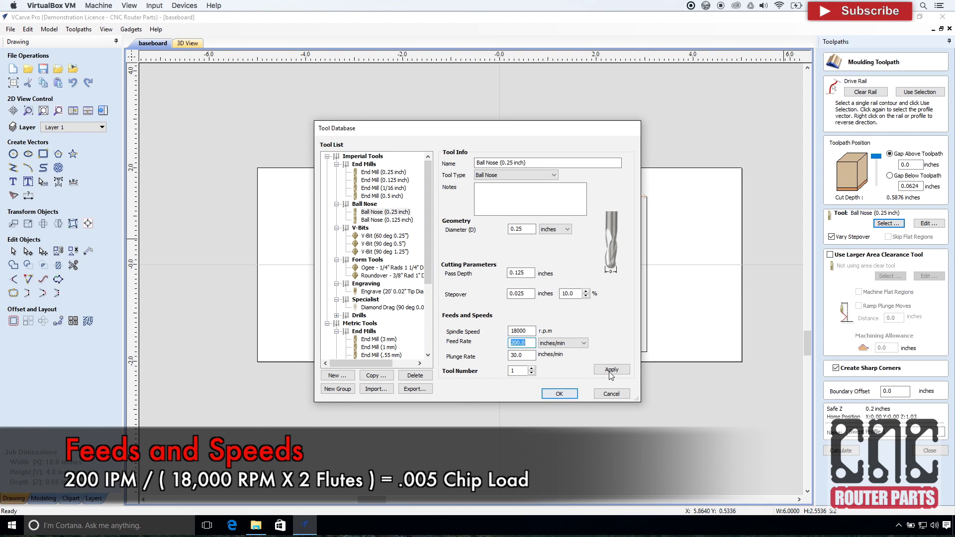
{"action": "left_click", "coordinate": [560, 393]}
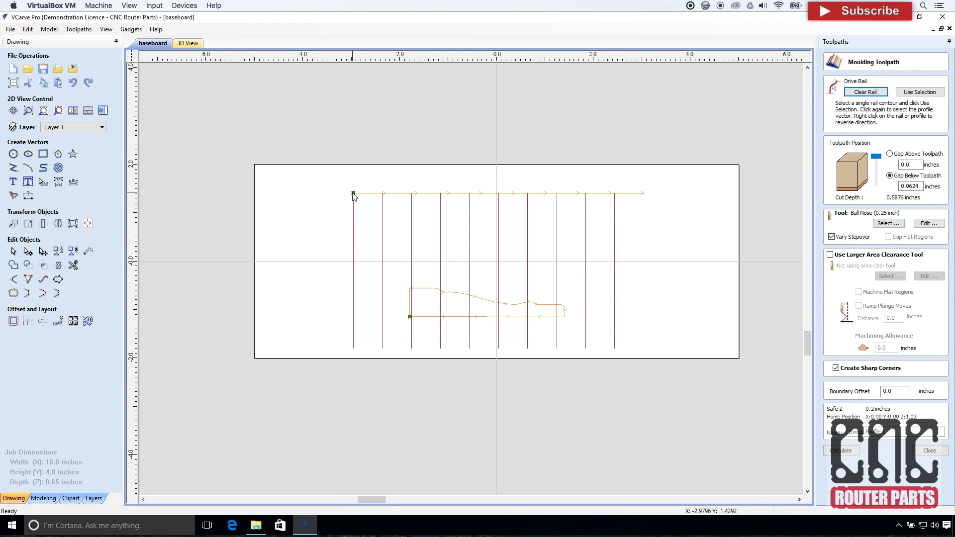
- Reverse the drive rail twice, then reverse the profile so it starts at its lower-left corner
{"action": "right_click", "coordinate": [354, 196]}
{"action": "left_click", "coordinate": [379, 200]}
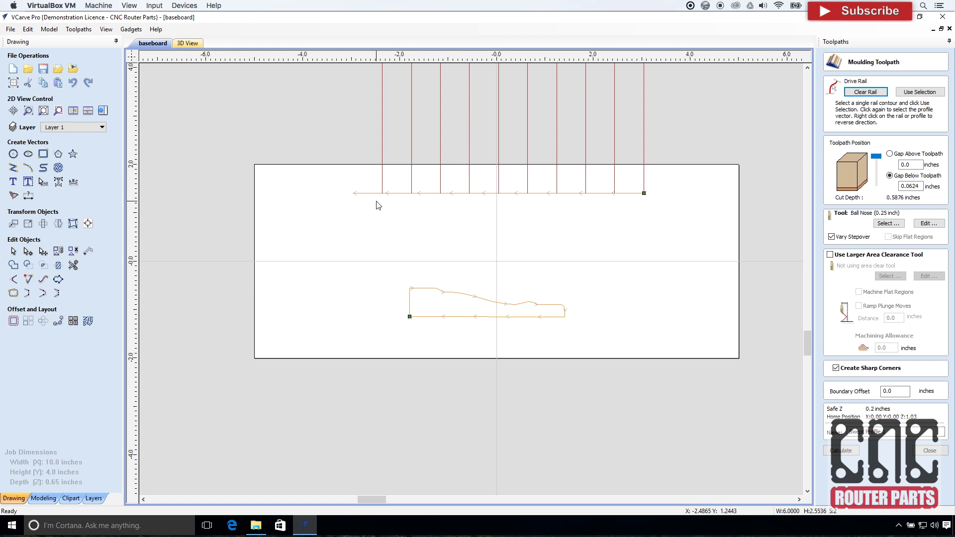
{"action": "scroll", "coordinate": [377, 240], "scroll_direction": "down", "scroll_amount": 2}
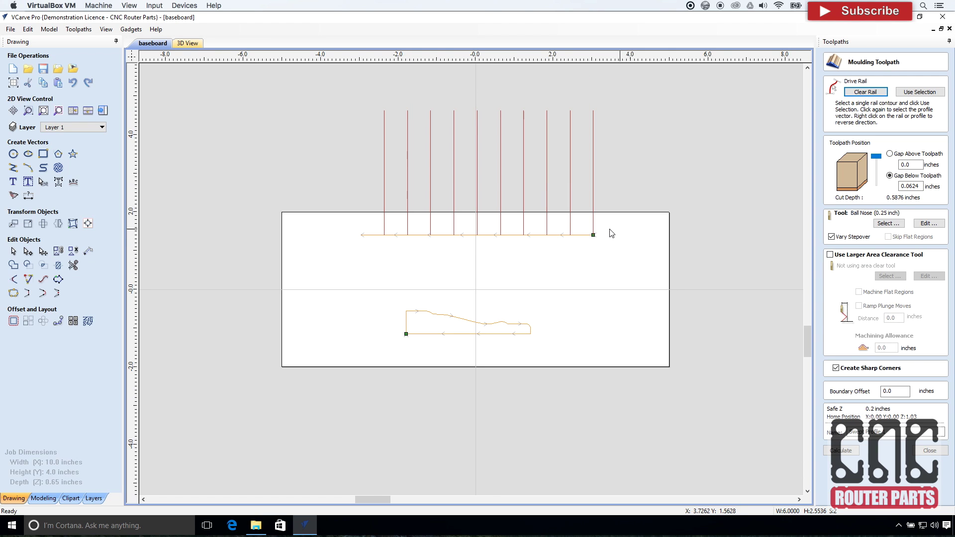
{"action": "right_click", "coordinate": [594, 237]}
{"action": "left_click", "coordinate": [605, 241]}
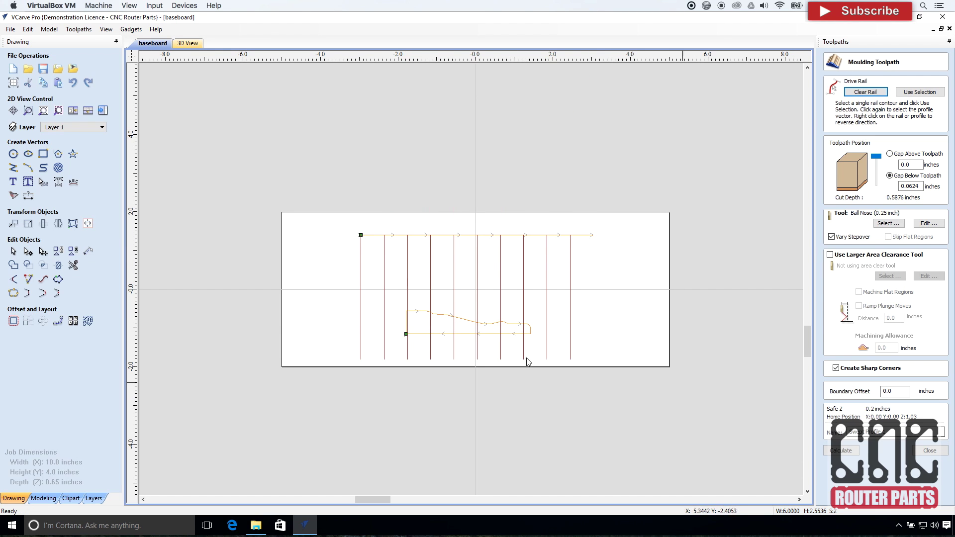
{"action": "right_click", "coordinate": [406, 336]}
{"action": "left_click", "coordinate": [419, 341]}
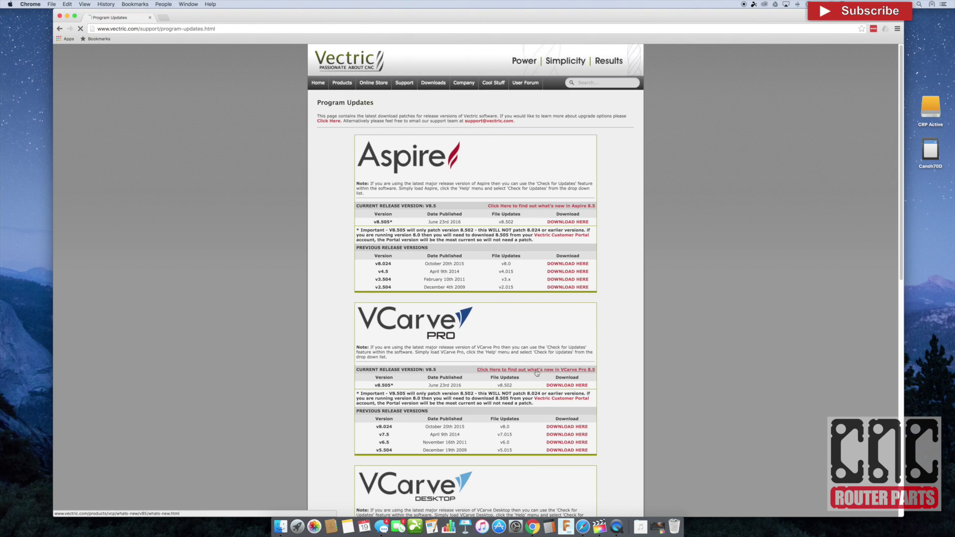
- Play the Moulding Toolpath video on the What's New in VCarve V8.5 page in Chrome
{"action": "left_click", "coordinate": [537, 373]}
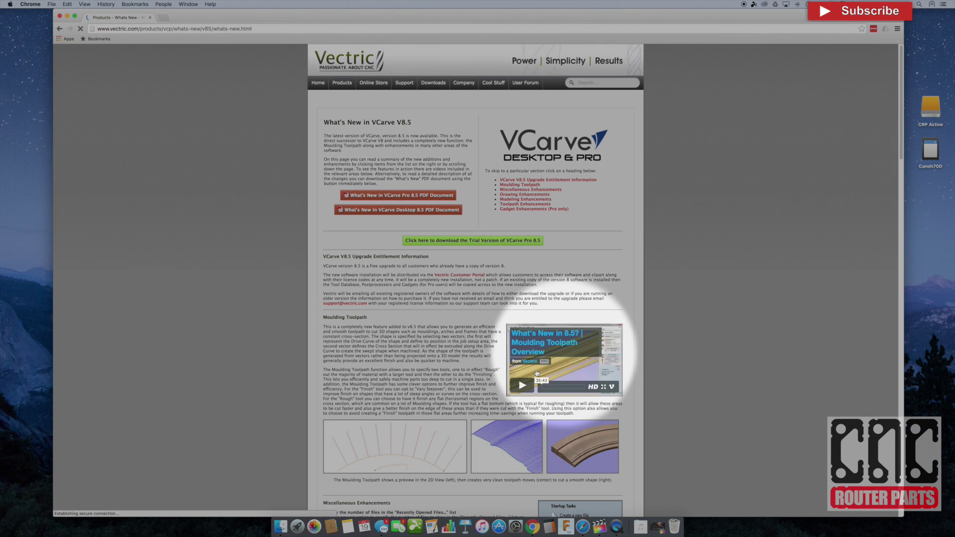
{"action": "scroll", "coordinate": [498, 309], "scroll_direction": "down", "scroll_amount": 3}
{"action": "left_click", "coordinate": [522, 306]}
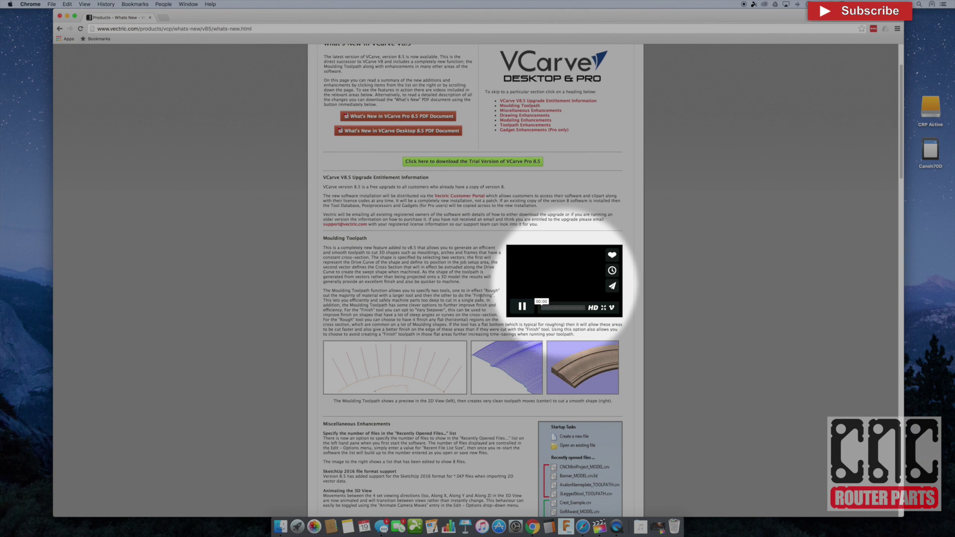
{"action": "scroll", "coordinate": [607, 368], "scroll_direction": "down", "scroll_amount": 1}
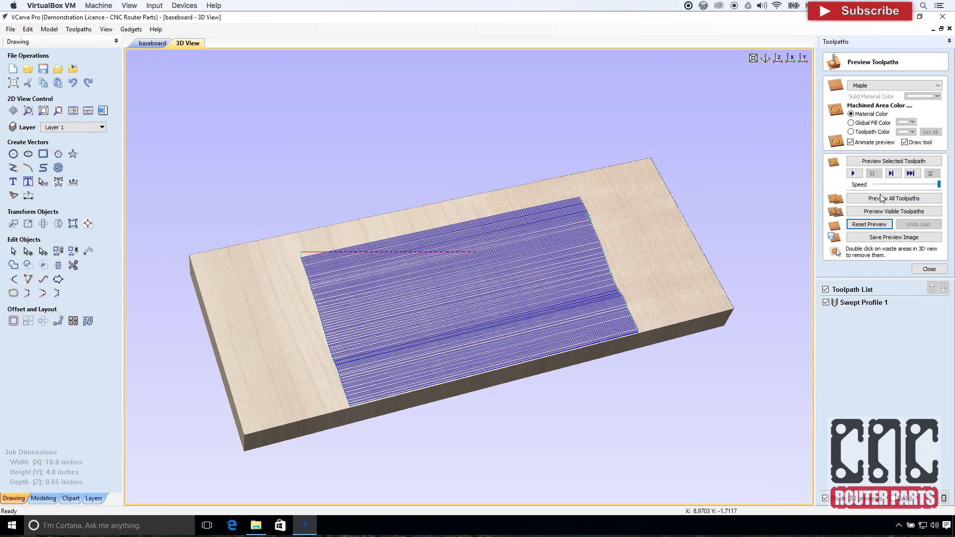
- Simulate all toolpaths carving the Swept Profile 1 moulding into the maple block, then return to 2D
{"action": "left_click", "coordinate": [881, 198]}
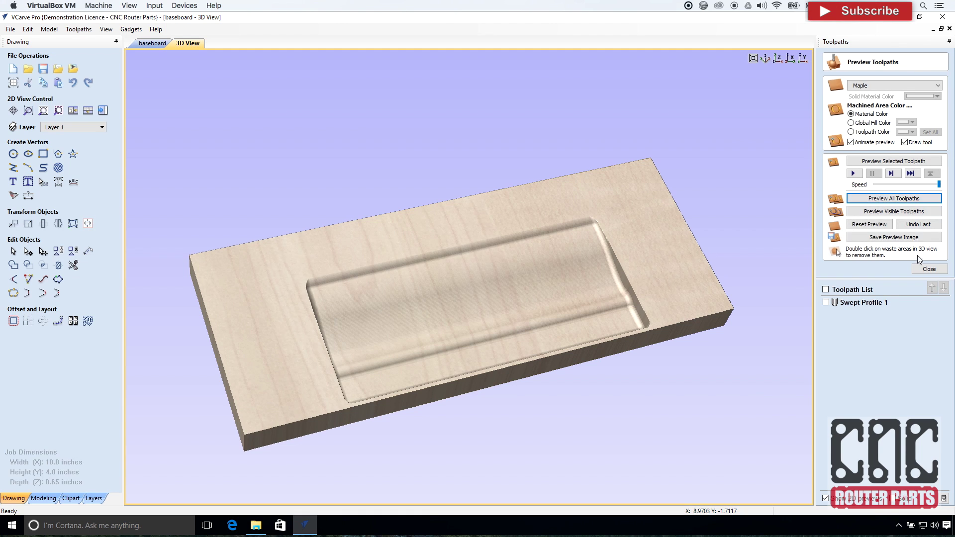
{"action": "left_click", "coordinate": [929, 269]}
{"action": "left_click", "coordinate": [831, 197]}
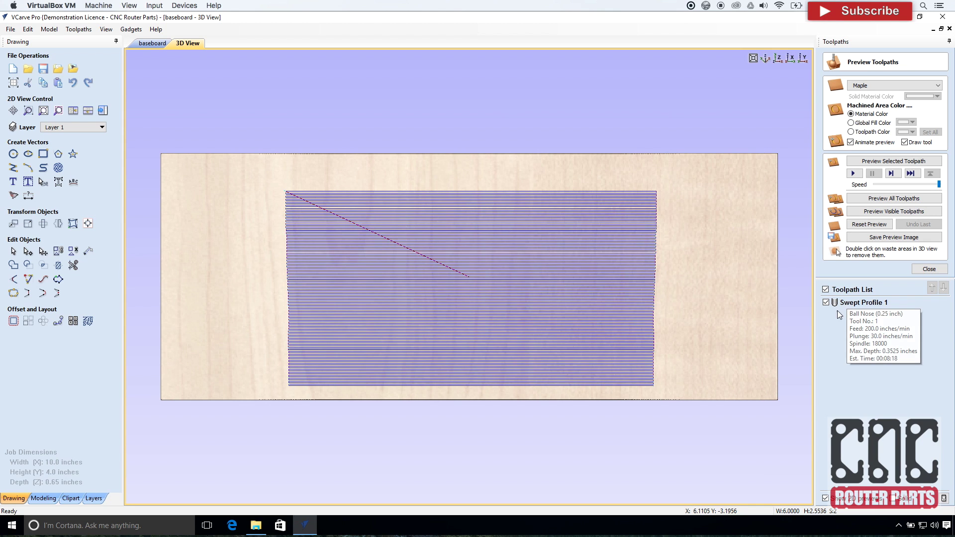
{"action": "left_click", "coordinate": [863, 200]}
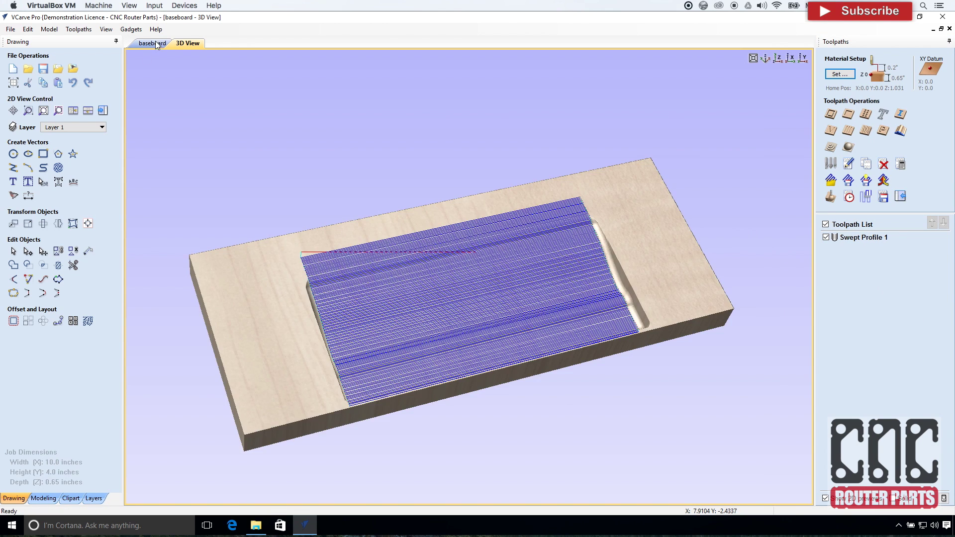
{"action": "left_click", "coordinate": [153, 43]}
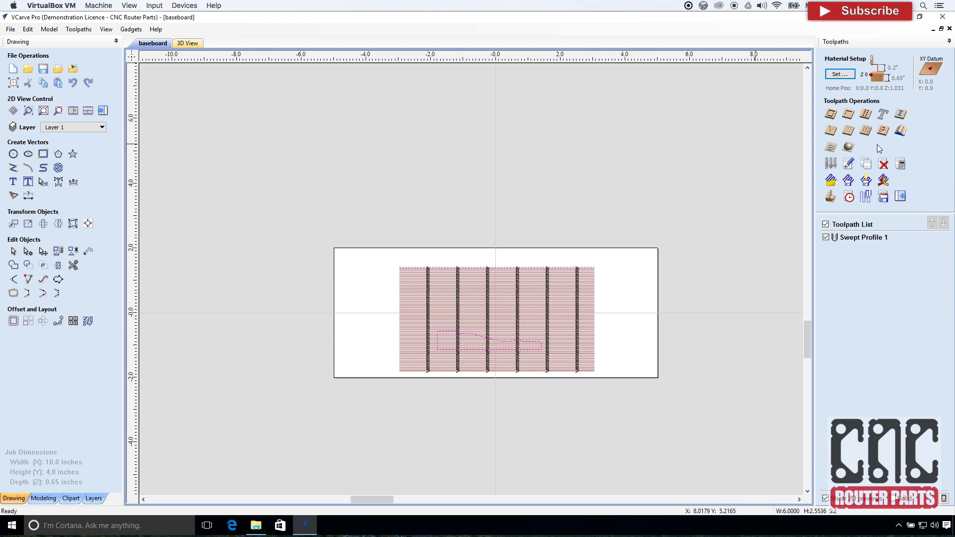
- Hide Swept Profile 1 and draw a 6.0 x 3.2066 inch rectangle around the moulding profile
{"action": "left_click", "coordinate": [826, 237]}
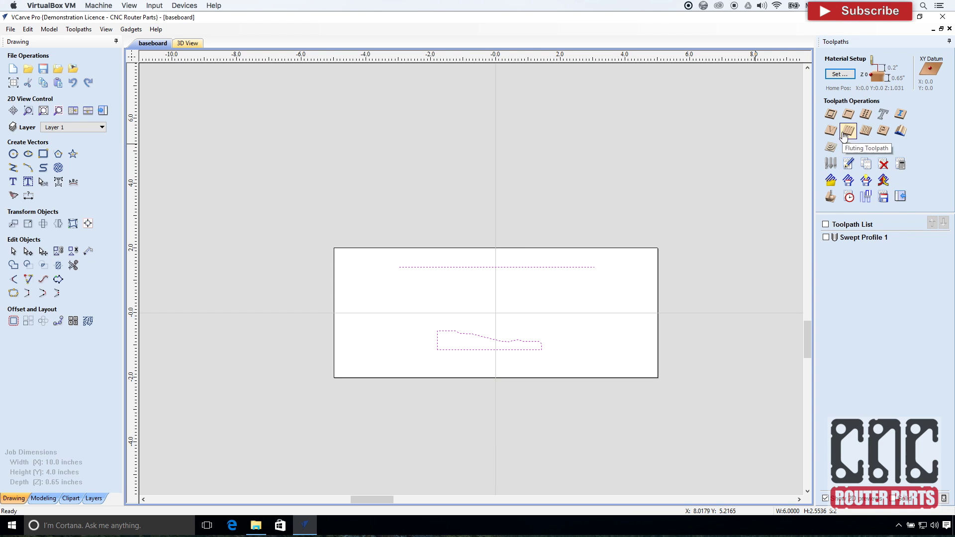
{"action": "left_click", "coordinate": [43, 155]}
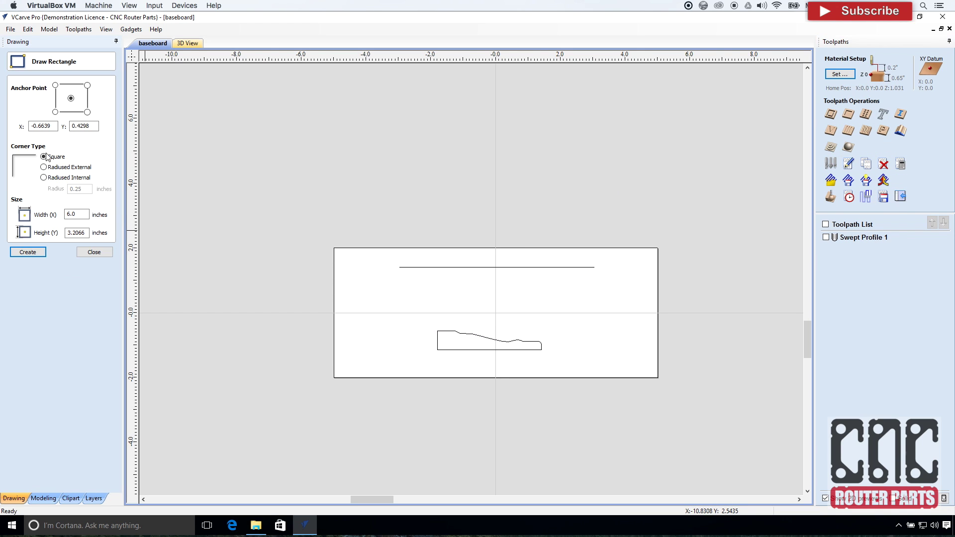
{"action": "left_click_drag", "start_coordinate": [400, 268], "coordinate": [595, 356]}
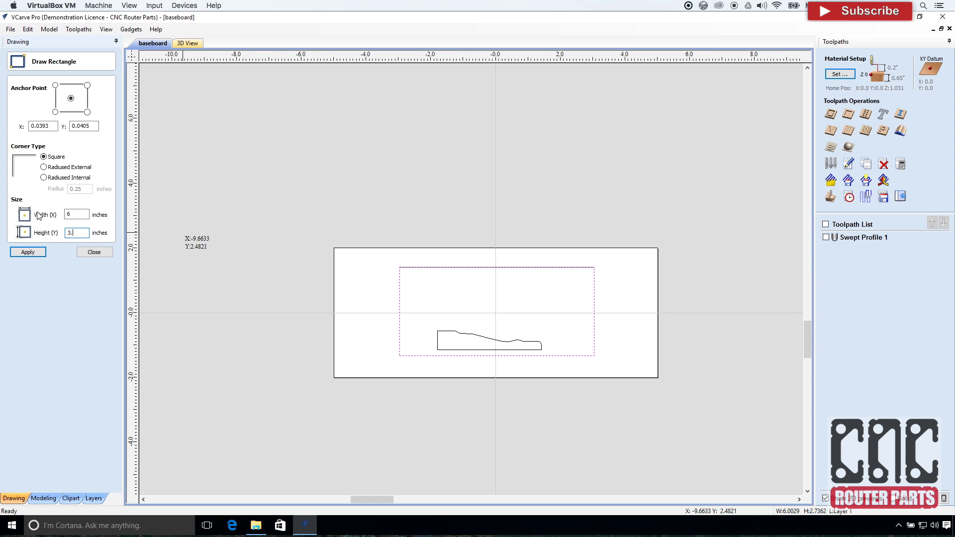
{"action": "left_click", "coordinate": [30, 252]}
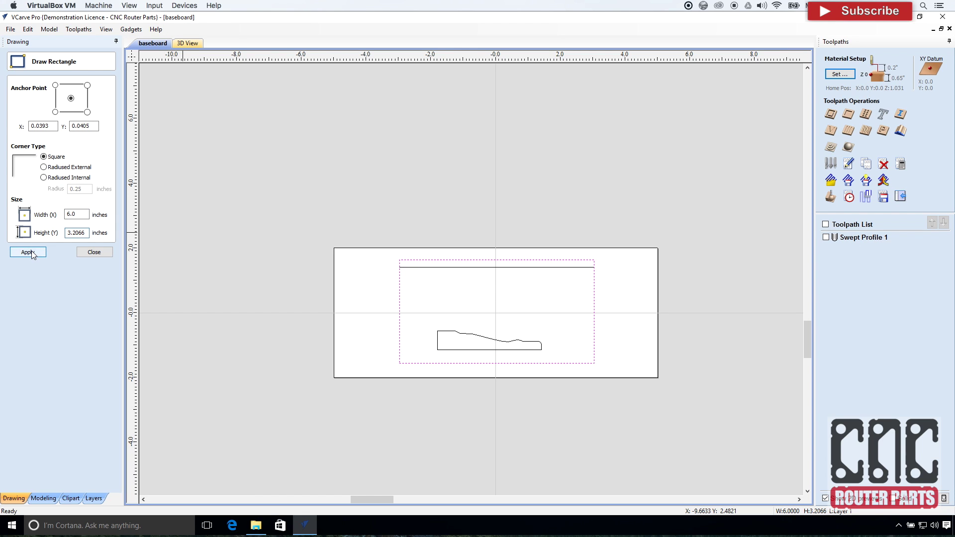
{"action": "left_click", "coordinate": [94, 252]}
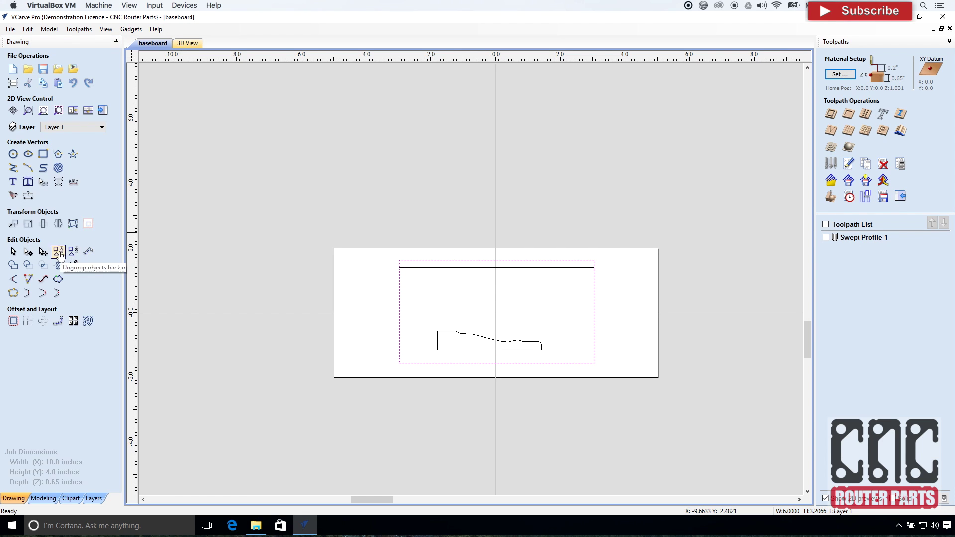
- Move the rectangle so its top meets the line, then start a 2D Profile Toolpath on it
{"action": "left_click", "coordinate": [59, 251]}
{"action": "left_click_drag", "start_coordinate": [498, 311], "coordinate": [499, 319]}
{"action": "left_click", "coordinate": [633, 313]}
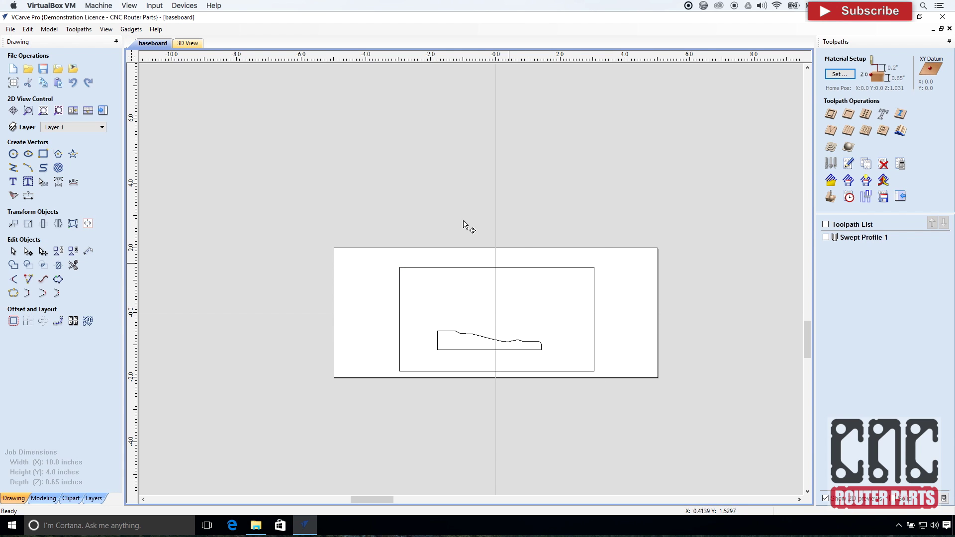
{"action": "left_click", "coordinate": [831, 114]}
{"action": "left_click", "coordinate": [595, 301]}
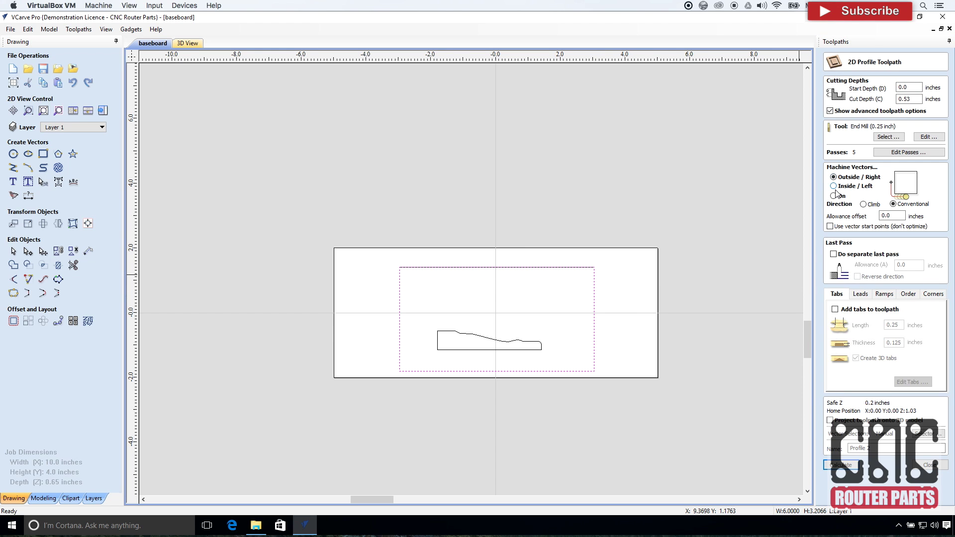
- Calculate the rectangle cutout Profile 2 with the 0.25 inch End Mill and preview it in 3D
{"action": "left_click", "coordinate": [888, 137]}
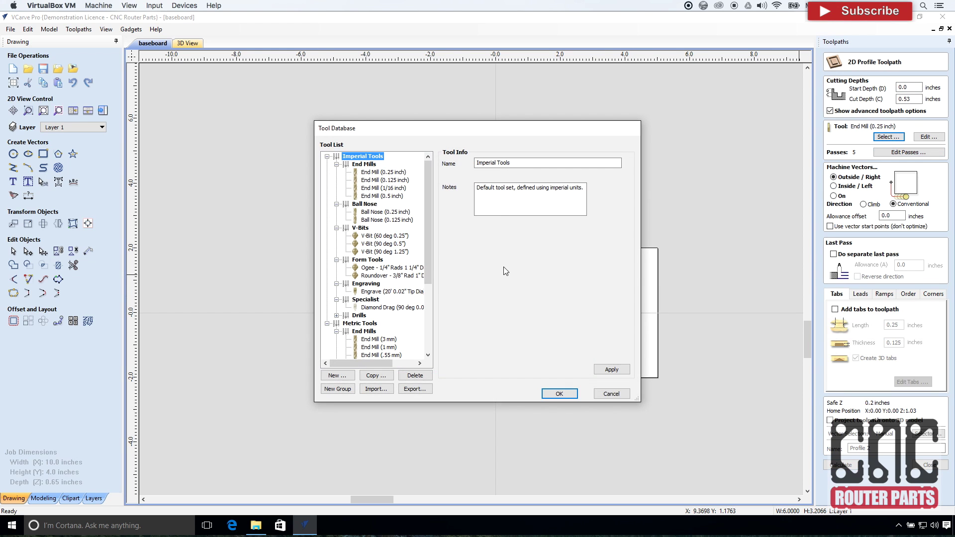
{"action": "left_click", "coordinate": [397, 173]}
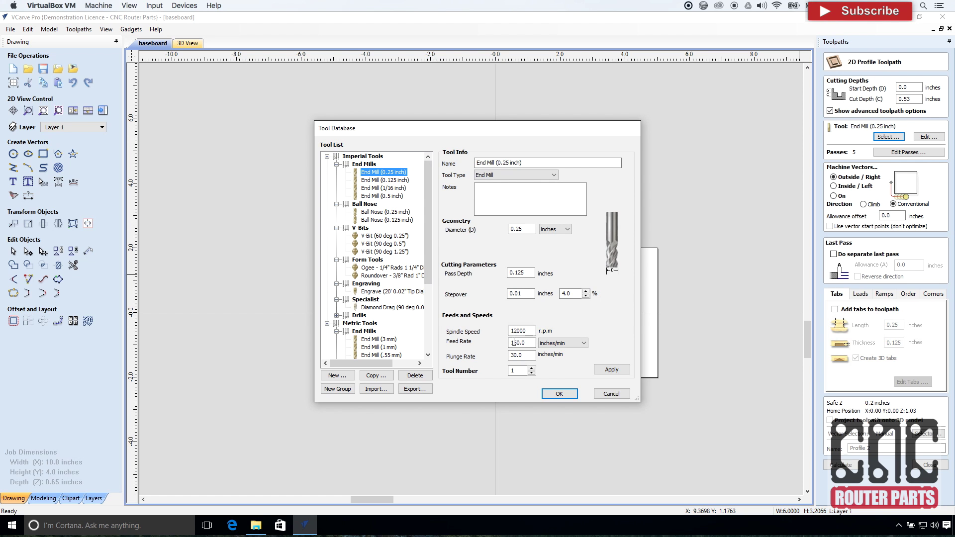
{"action": "left_click", "coordinate": [559, 394]}
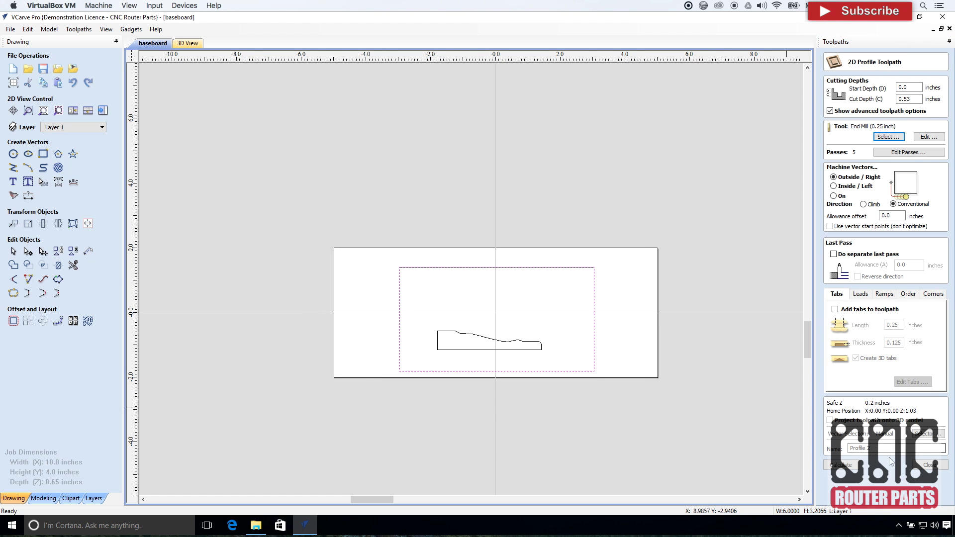
{"action": "left_click", "coordinate": [849, 464]}
{"action": "left_click", "coordinate": [870, 199]}
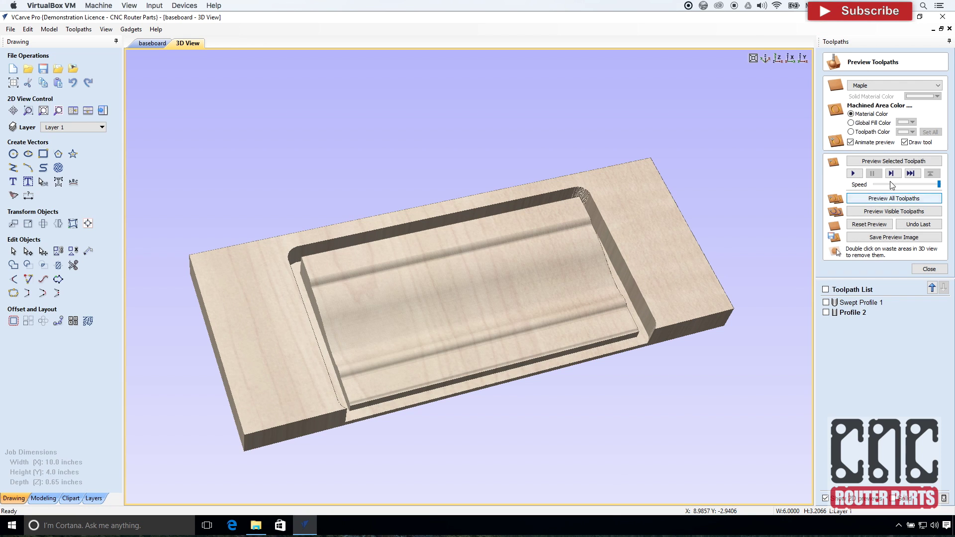
- Change Profile 2's cut depth to 0.66 inch, recalculate past the warning, and preview the freed moulding
{"action": "left_click", "coordinate": [928, 269]}
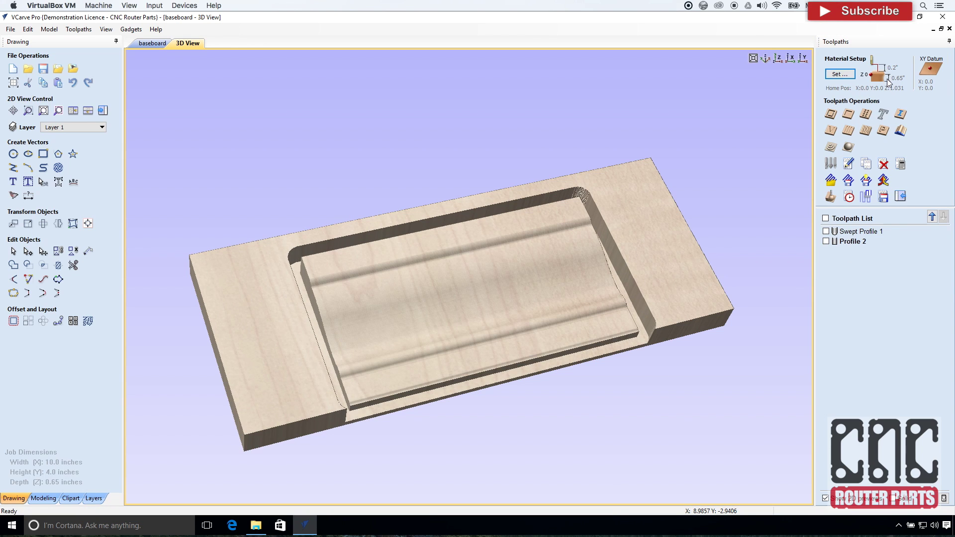
{"action": "double_click", "coordinate": [853, 242]}
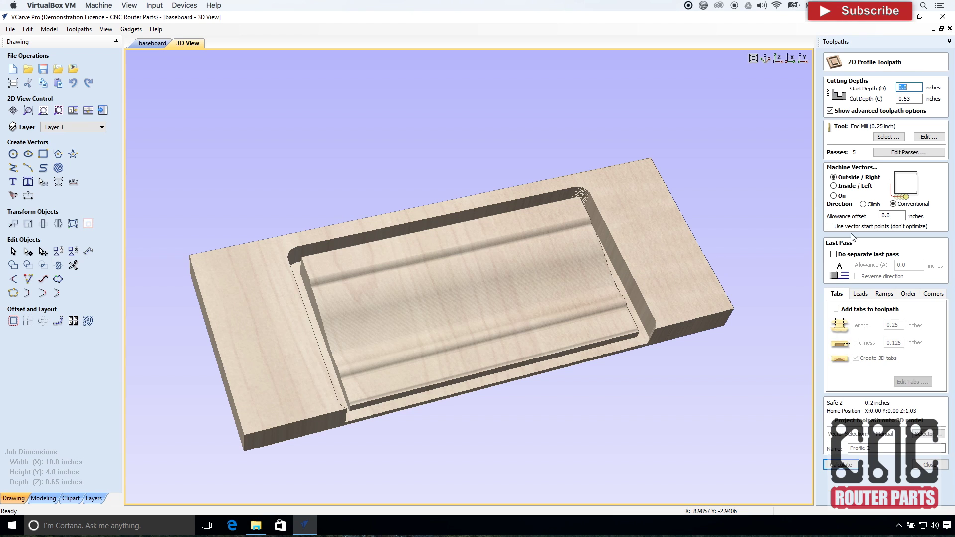
{"action": "left_click", "coordinate": [842, 466]}
{"action": "left_click", "coordinate": [454, 322]}
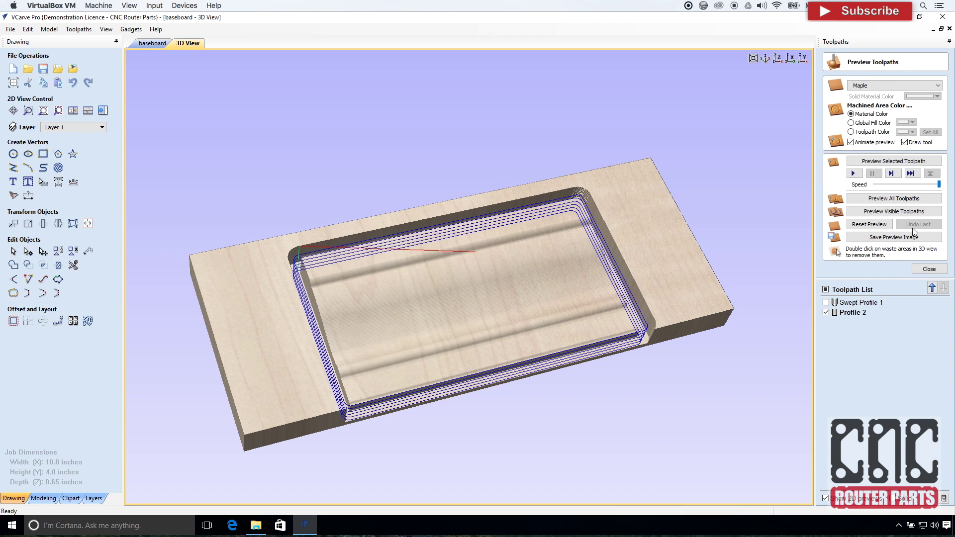
{"action": "left_click", "coordinate": [900, 197]}
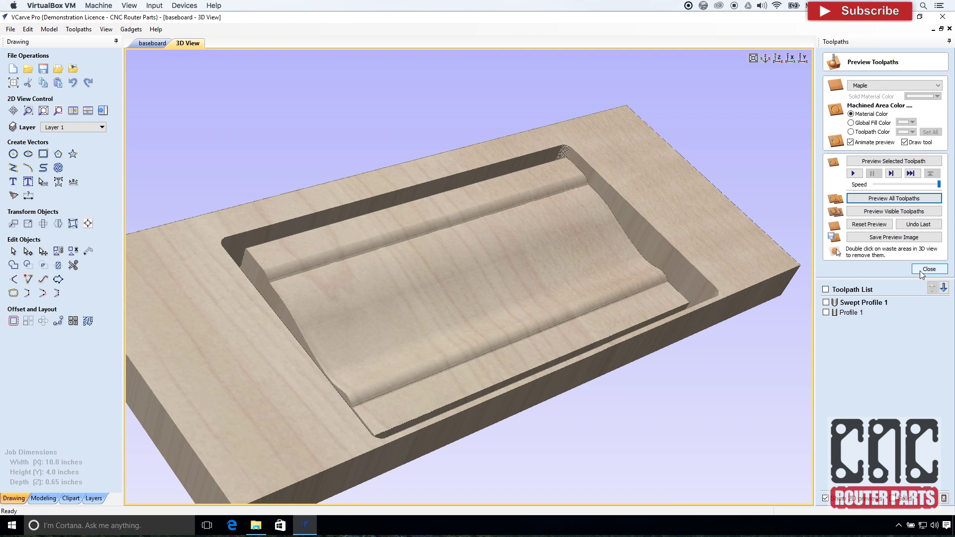
- Save the Swept Profile 1 toolpath as the Mach2/3 file BaseBoard.Repro.sweep.dot25BN
{"action": "left_click", "coordinate": [929, 269]}
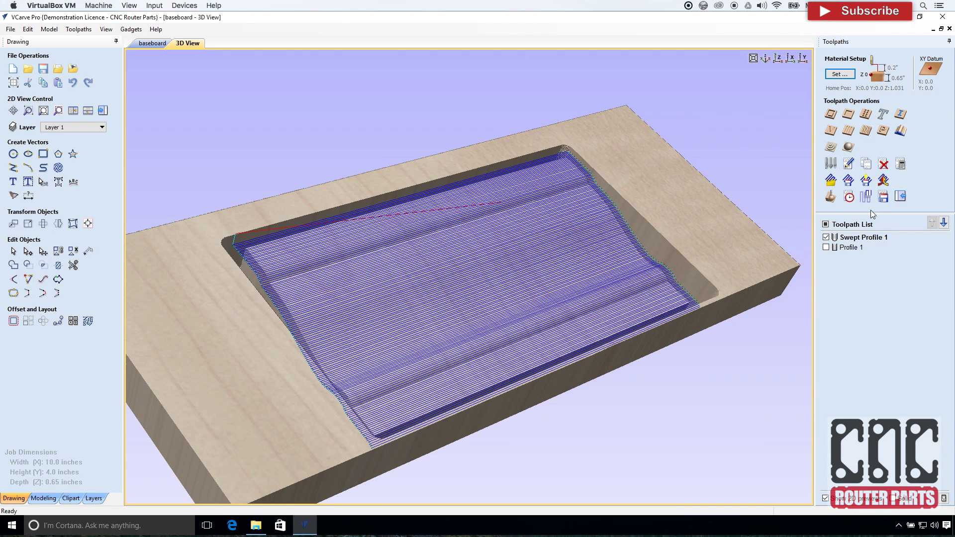
{"action": "left_click", "coordinate": [883, 197]}
{"action": "left_click", "coordinate": [887, 260]}
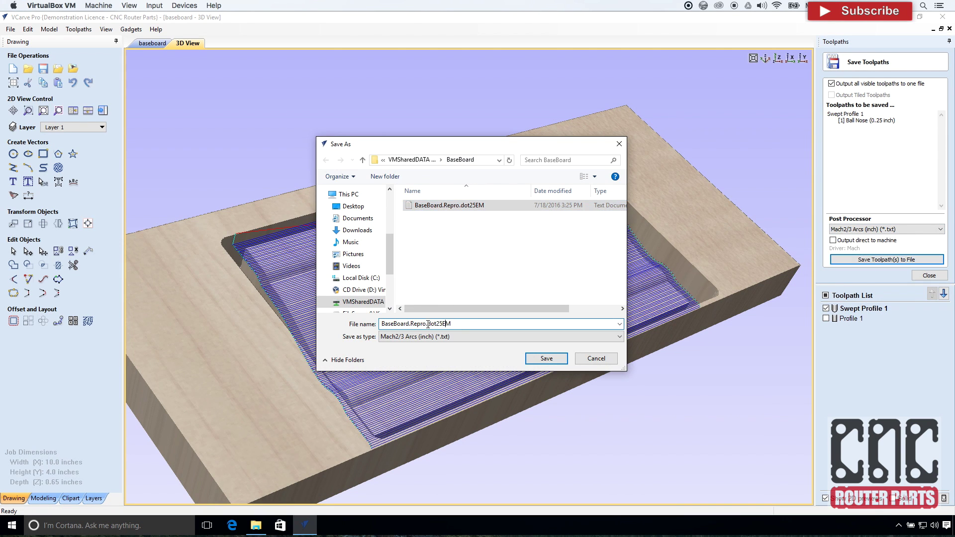
{"action": "type", "text": "sweep."}
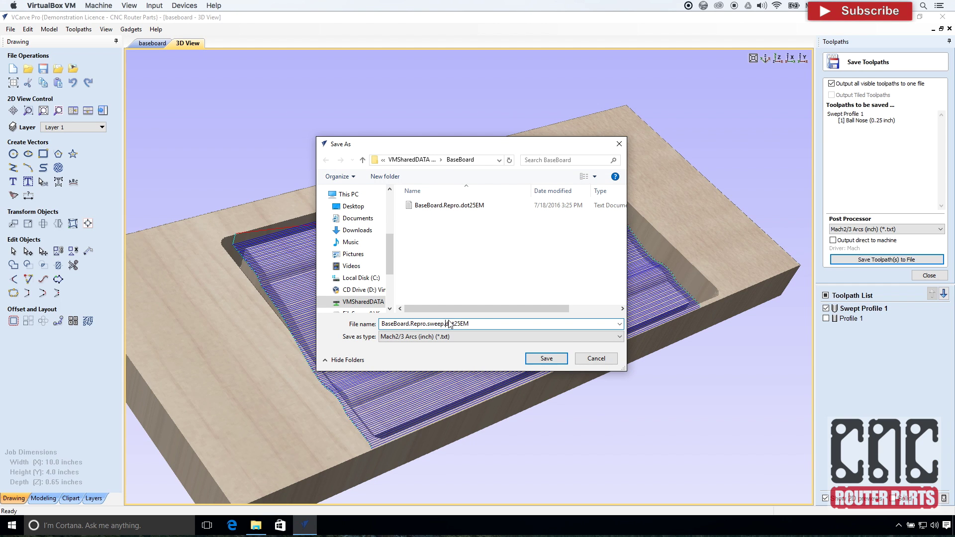
{"action": "left_click", "coordinate": [546, 359]}
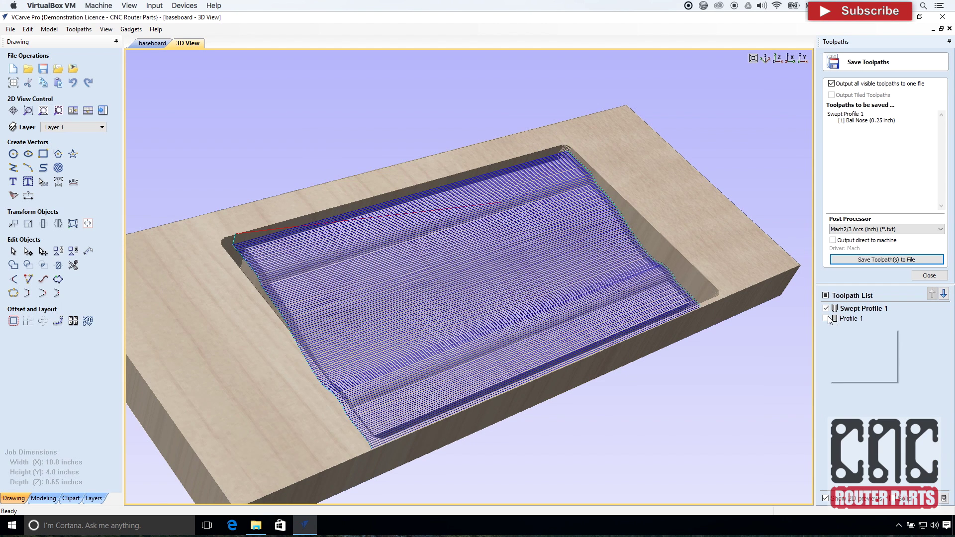
- Show only the cutout toolpath and save it as BaseBoard.Repro.cutout.dot25EM
{"action": "left_click", "coordinate": [827, 308]}
{"action": "left_click", "coordinate": [826, 319]}
{"action": "left_click", "coordinate": [887, 260]}
{"action": "left_click", "coordinate": [458, 216]}
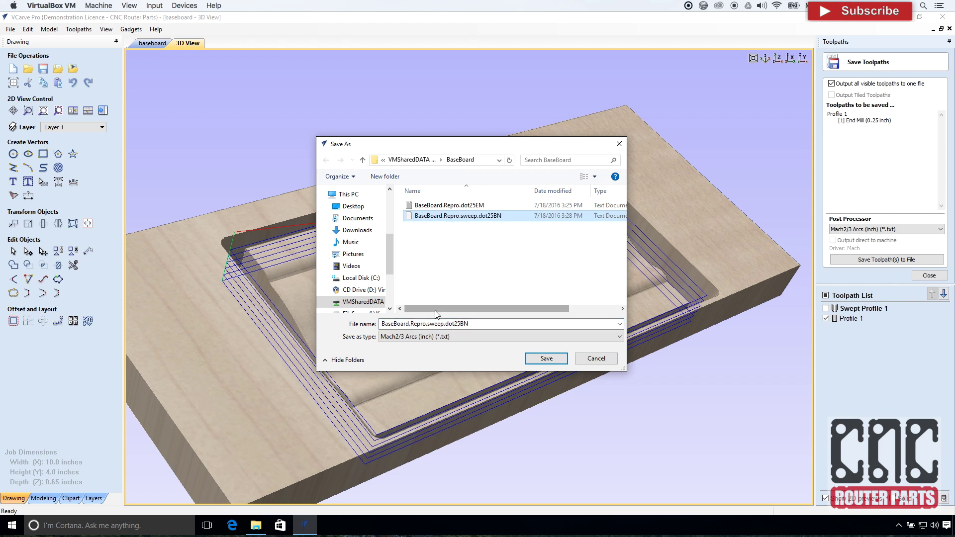
{"action": "left_click_drag", "start_coordinate": [427, 325], "coordinate": [446, 324]}
{"action": "key", "text": "BackSpace"}
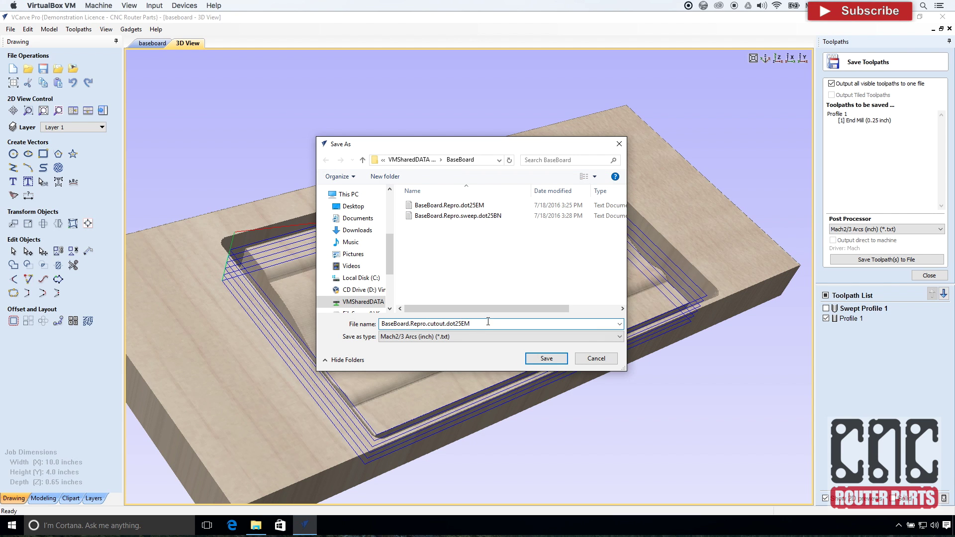
{"action": "left_click", "coordinate": [534, 358]}
- Close the toolpath saving options and return to the 2D baseboard drawing
{"action": "left_click", "coordinate": [930, 276]}
{"action": "scroll", "coordinate": [700, 258], "scroll_direction": "down", "scroll_amount": 3}
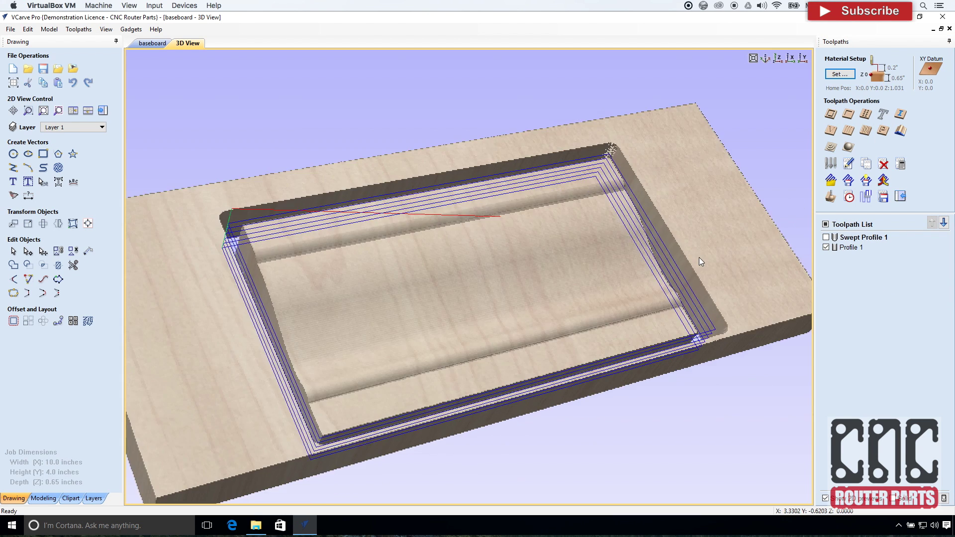
{"action": "left_click_drag", "start_coordinate": [700, 257], "coordinate": [384, 85]}
{"action": "key", "text": "F2"}
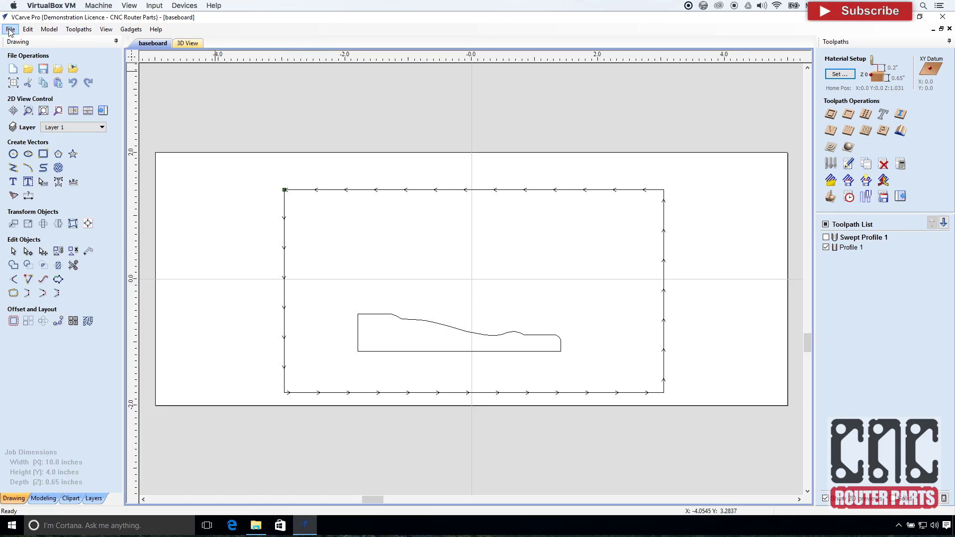